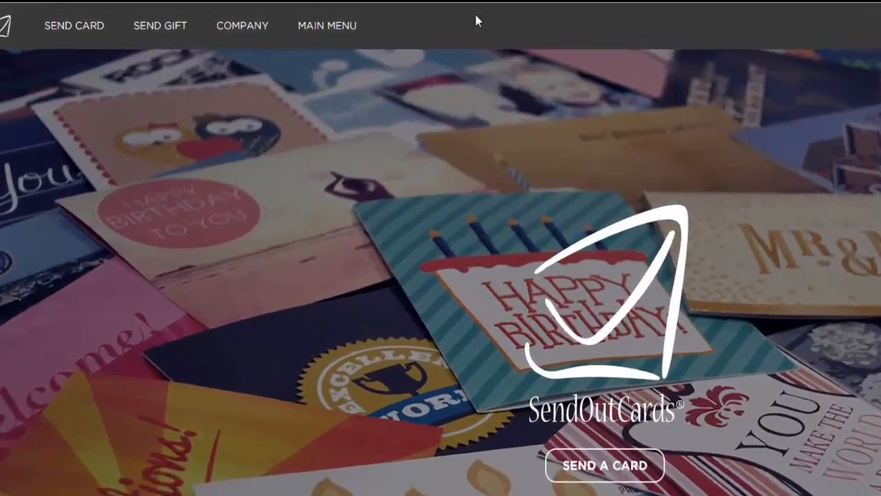
Create a new campaign in the campaign manager and name it "Bday Clients".
{"action": "left_click", "coordinate": [248, 27]}
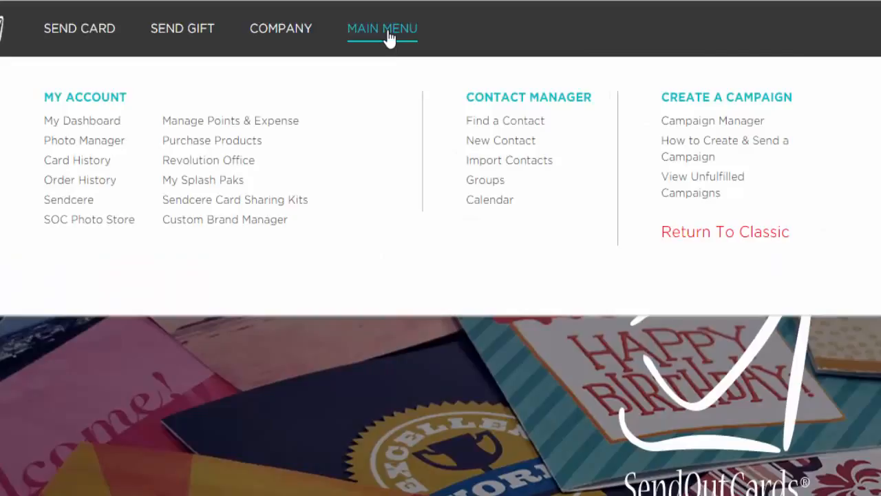
{"action": "left_click", "coordinate": [740, 124]}
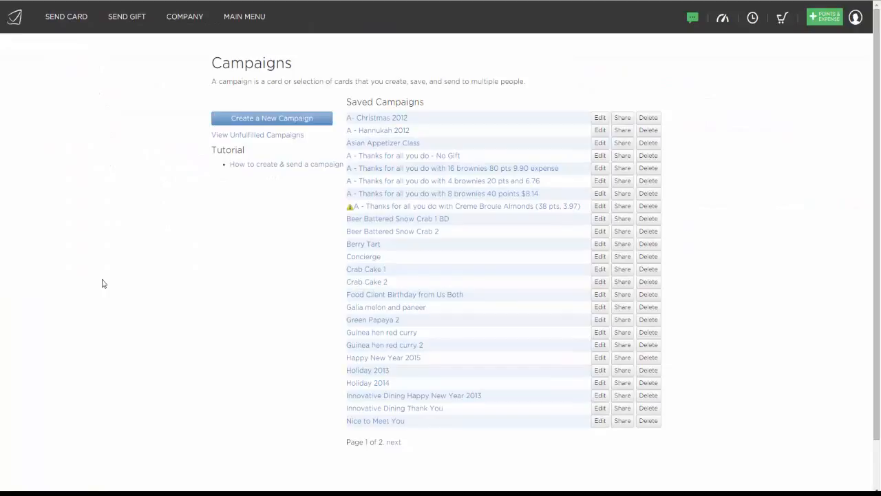
{"action": "left_click", "coordinate": [285, 119]}
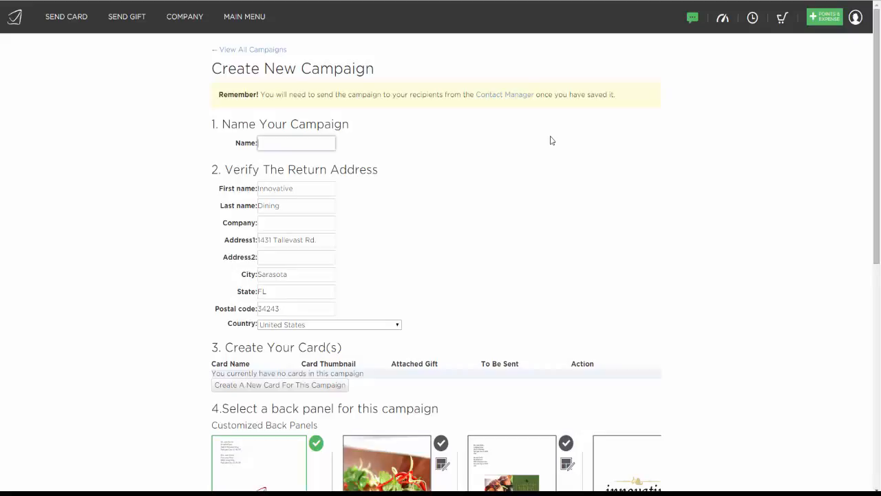
{"action": "type", "text": "Bday Clients"}
Select the plain white back panel with the Innovative Dining logo from the customized back panels and save the campaign.
{"action": "left_click_drag", "start_coordinate": [880, 106], "coordinate": [879, 160]}
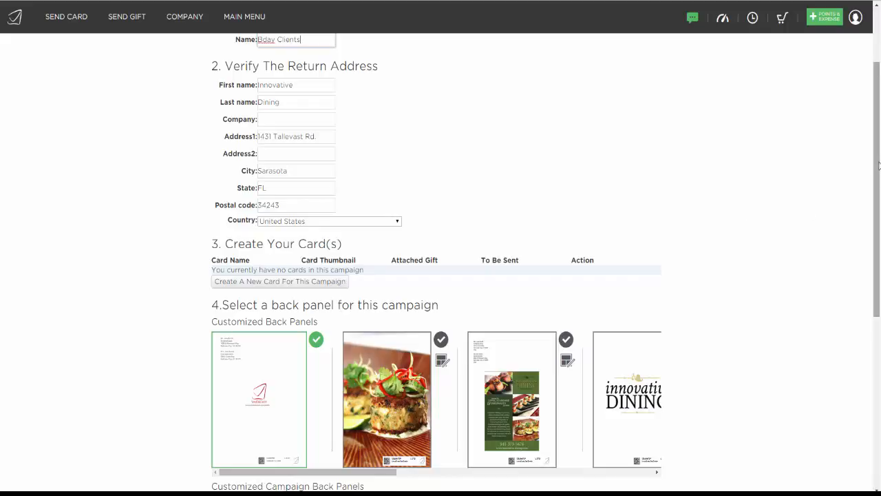
{"action": "left_click_drag", "start_coordinate": [879, 165], "coordinate": [879, 255]}
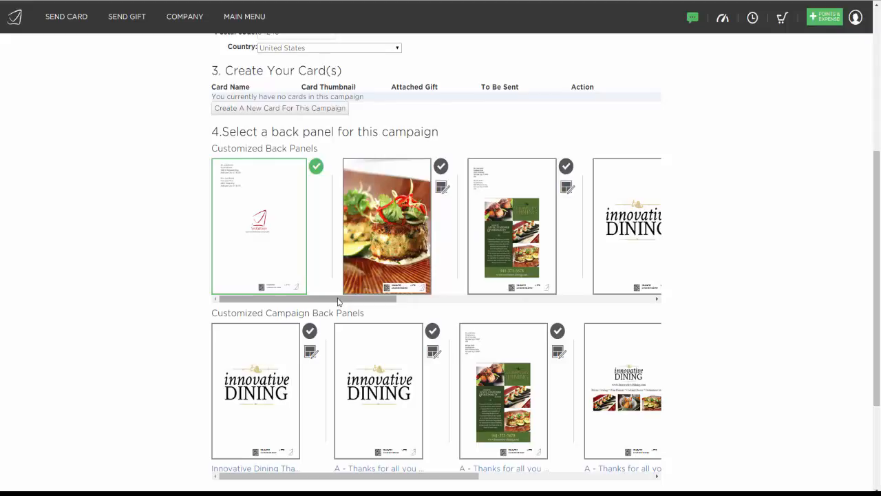
{"action": "left_click_drag", "start_coordinate": [321, 301], "coordinate": [434, 300]}
{"action": "scroll", "coordinate": [267, 332], "scroll_direction": "down", "scroll_amount": 1}
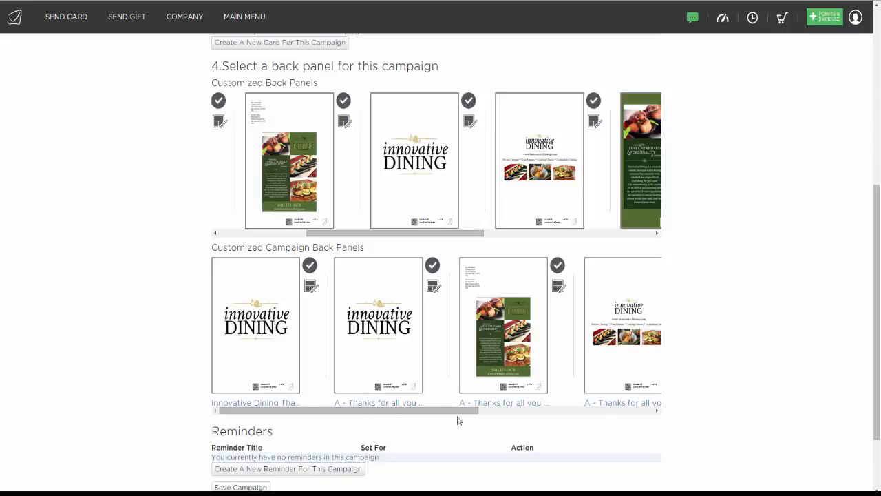
{"action": "left_click_drag", "start_coordinate": [447, 413], "coordinate": [626, 412]}
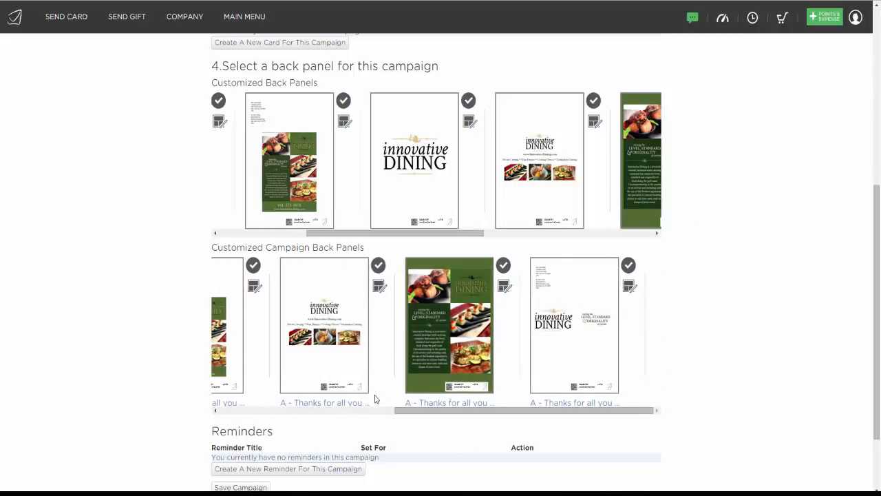
{"action": "left_click_drag", "start_coordinate": [436, 415], "coordinate": [260, 415]}
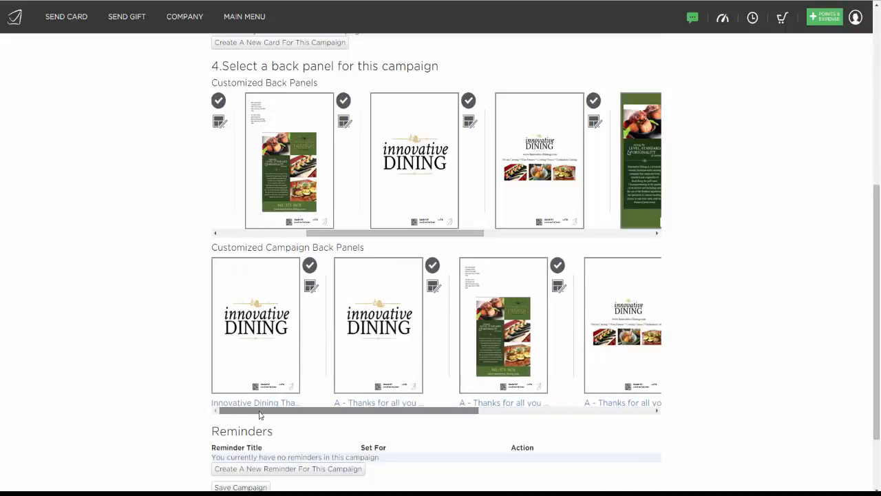
{"action": "left_click_drag", "start_coordinate": [344, 234], "coordinate": [362, 236]}
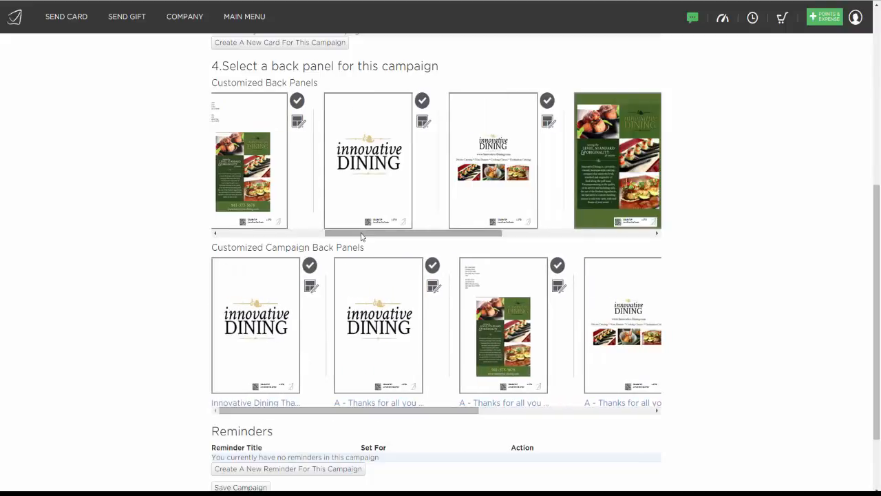
{"action": "left_click", "coordinate": [422, 102]}
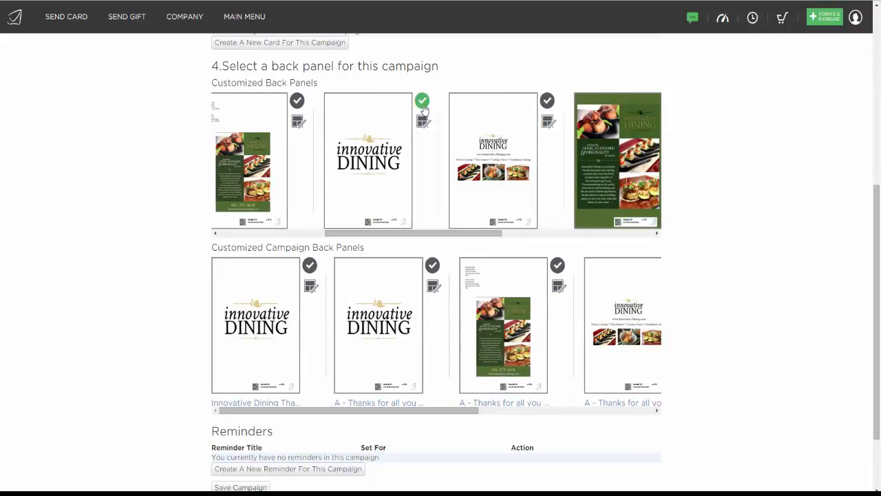
{"action": "left_click", "coordinate": [424, 106]}
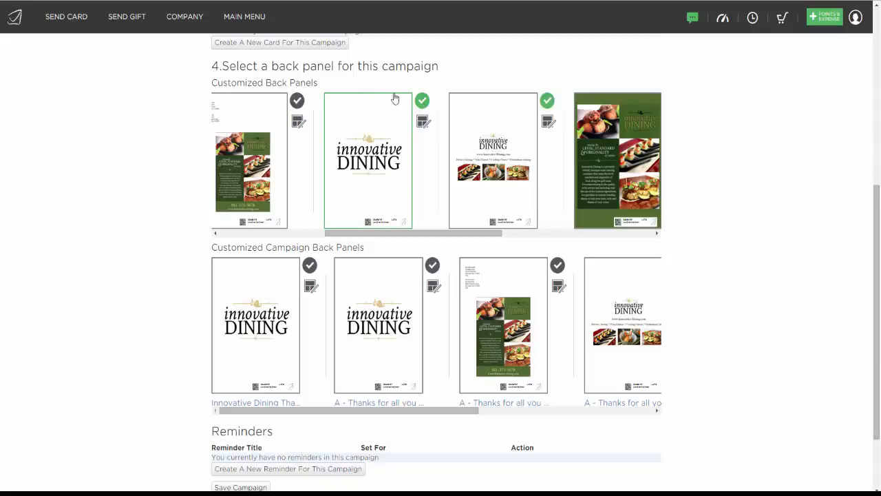
{"action": "left_click_drag", "start_coordinate": [879, 229], "coordinate": [880, 298]}
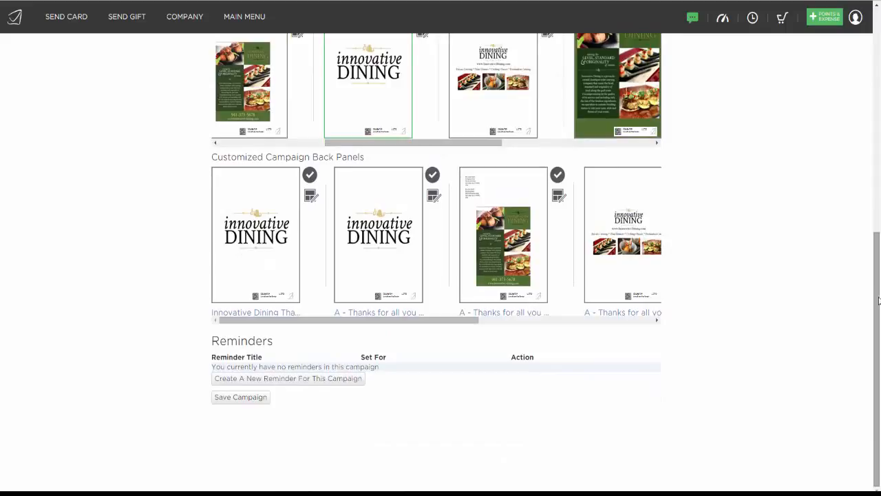
{"action": "left_click", "coordinate": [249, 401]}
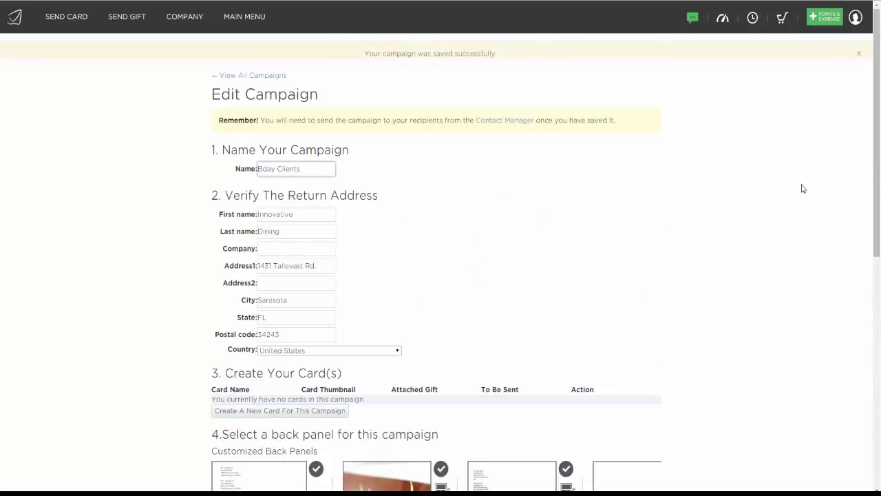
Add a card named "Card 1" to the campaign, using the cream "Happy Birthday" design with flowers as a 7" x 5" 2 Panel Card.
{"action": "left_click_drag", "start_coordinate": [878, 126], "coordinate": [879, 215]}
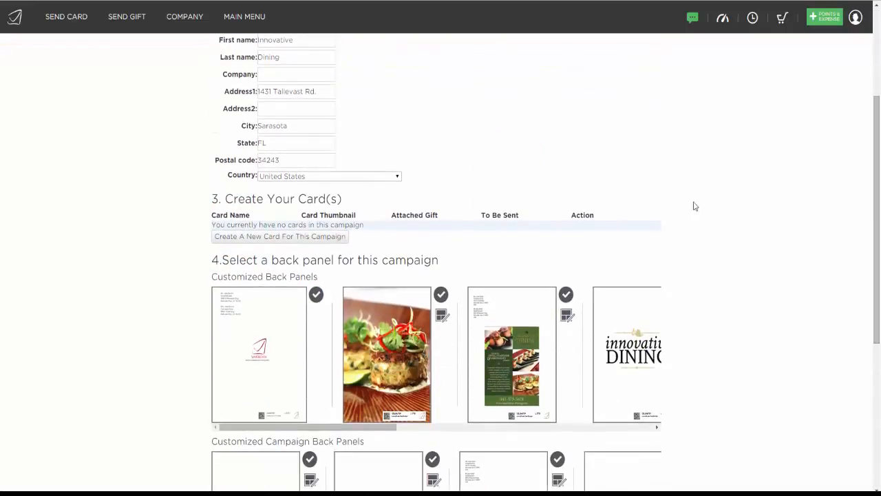
{"action": "left_click", "coordinate": [294, 237]}
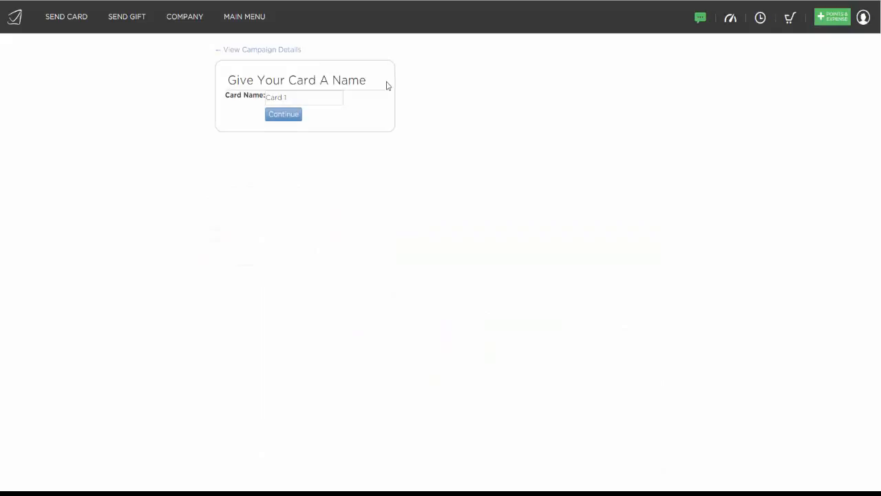
{"action": "left_click", "coordinate": [327, 97]}
{"action": "left_click", "coordinate": [289, 121]}
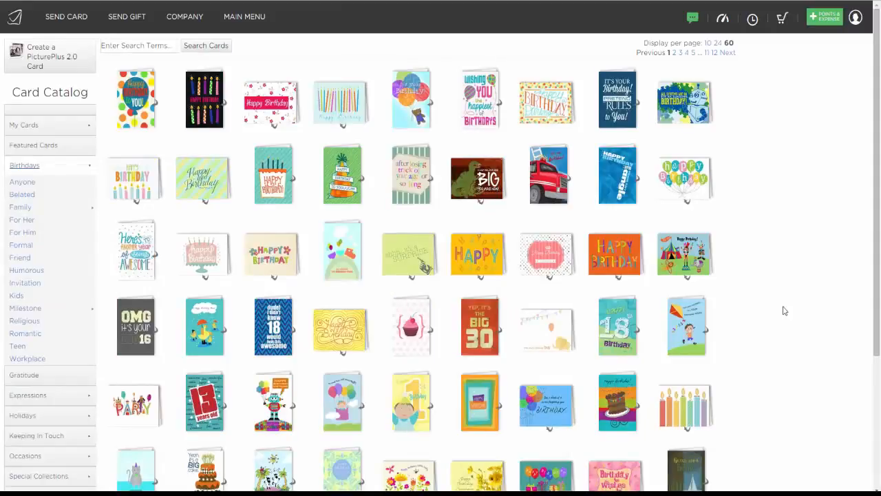
{"action": "left_click", "coordinate": [270, 261]}
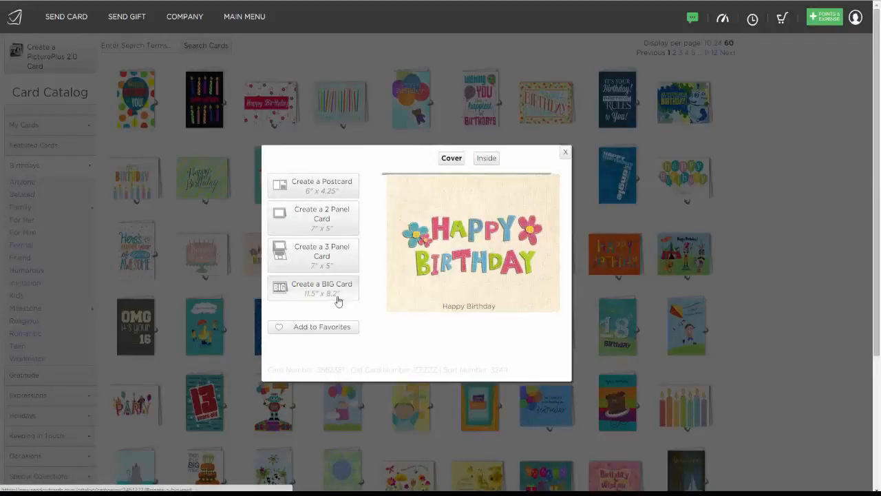
{"action": "left_click", "coordinate": [327, 217]}
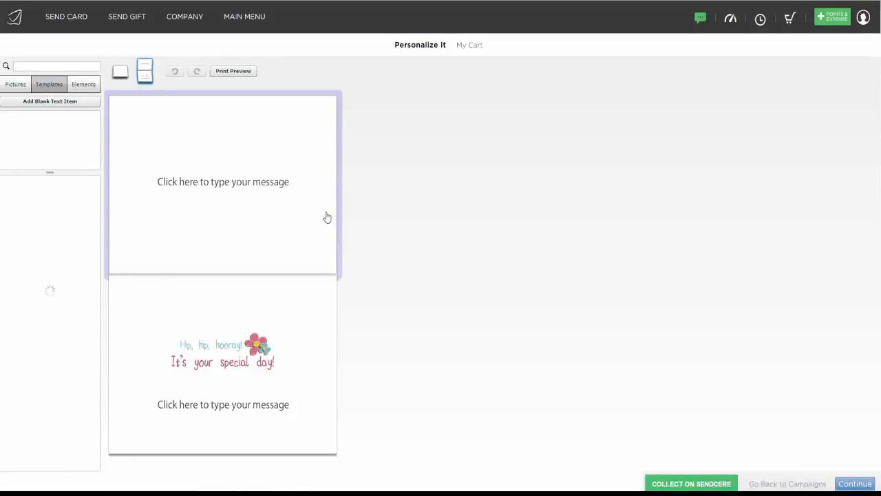
Write below the greeting: First Name placeholder, comma, "Happy Birthday!! Thinking of you. Hope it's a great one! Warmest regards, All of us at Innovative Dining".
{"action": "left_click", "coordinate": [155, 401]}
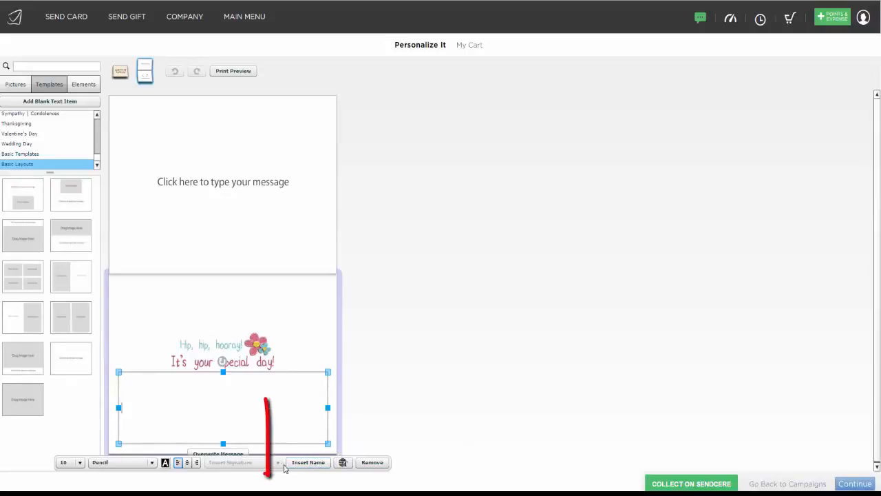
{"action": "left_click", "coordinate": [308, 463]}
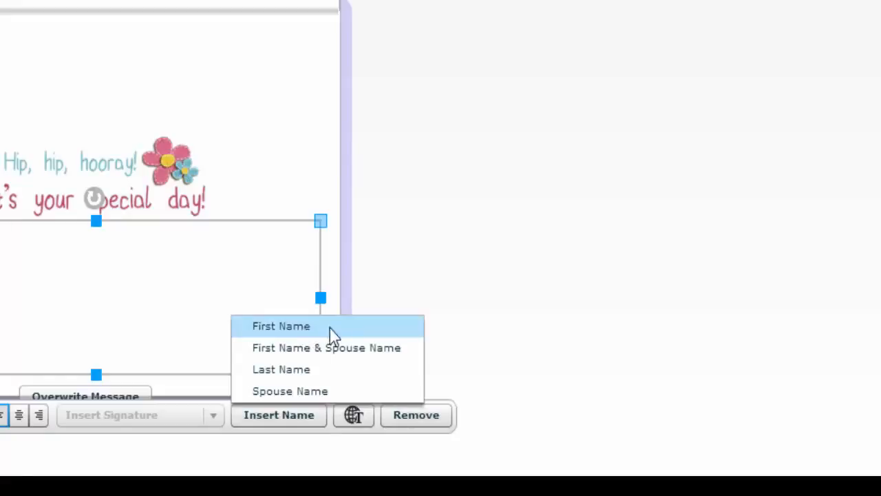
{"action": "left_click", "coordinate": [303, 328]}
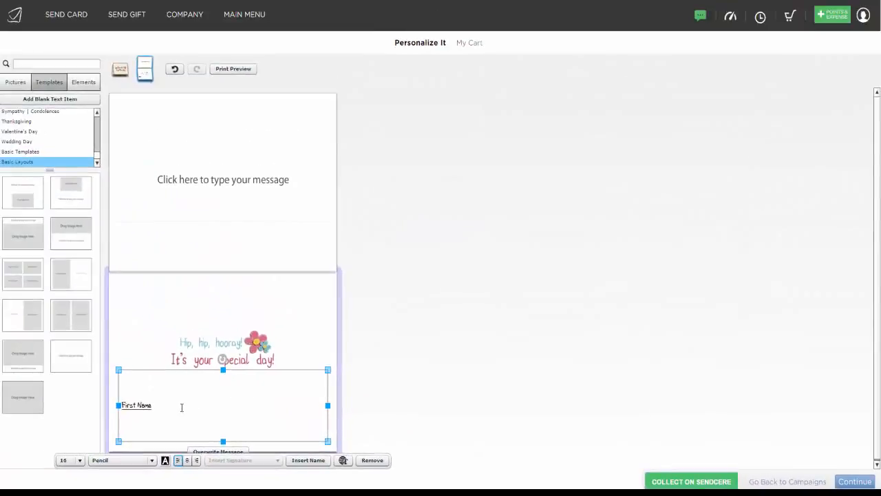
{"action": "type", "text": ","}
{"action": "key", "text": "Return"}
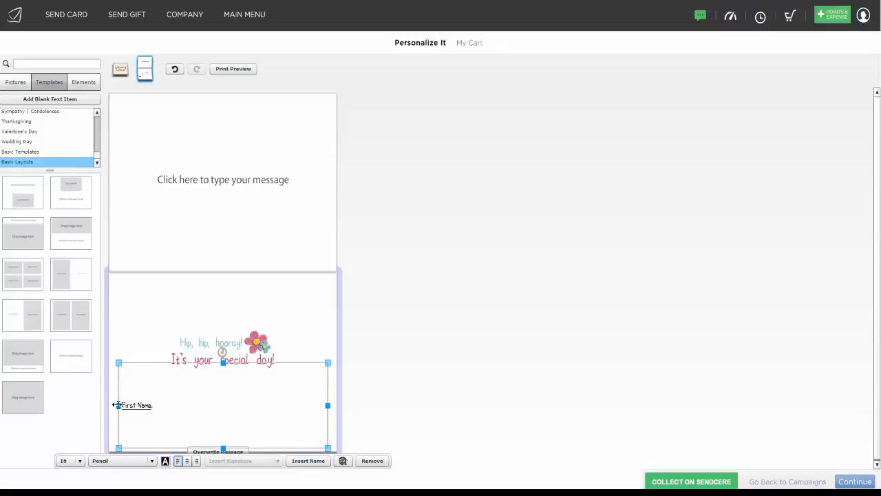
{"action": "type", "text": "Happy Birthday!  Thinking of you.  Hope it's a great one! Warmest regards, All of us at Innovative Dining"}
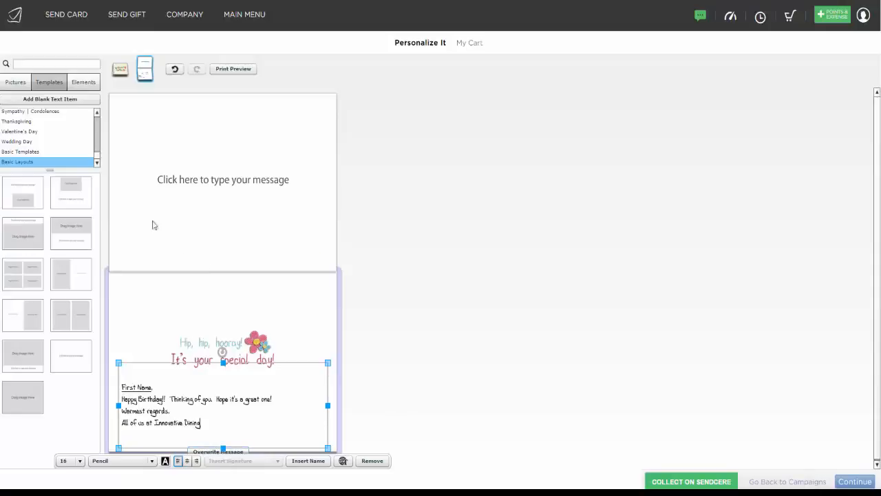
{"action": "left_click", "coordinate": [472, 220]}
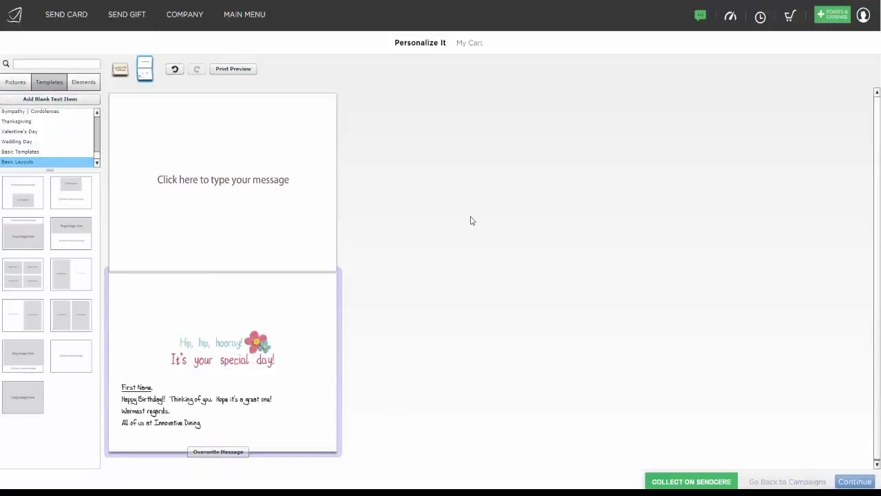
Continue without a gift, set the card's send time to Birthday, and save the card back to the campaign.
{"action": "left_click", "coordinate": [855, 482]}
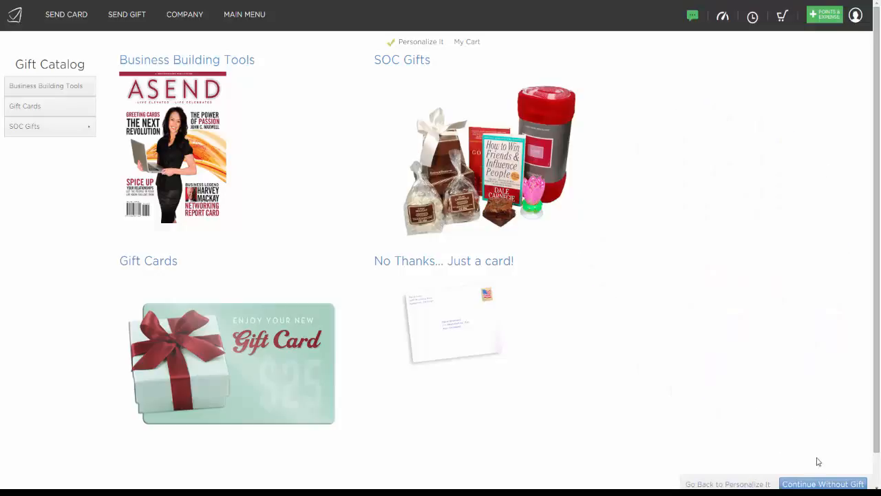
{"action": "left_click", "coordinate": [838, 485]}
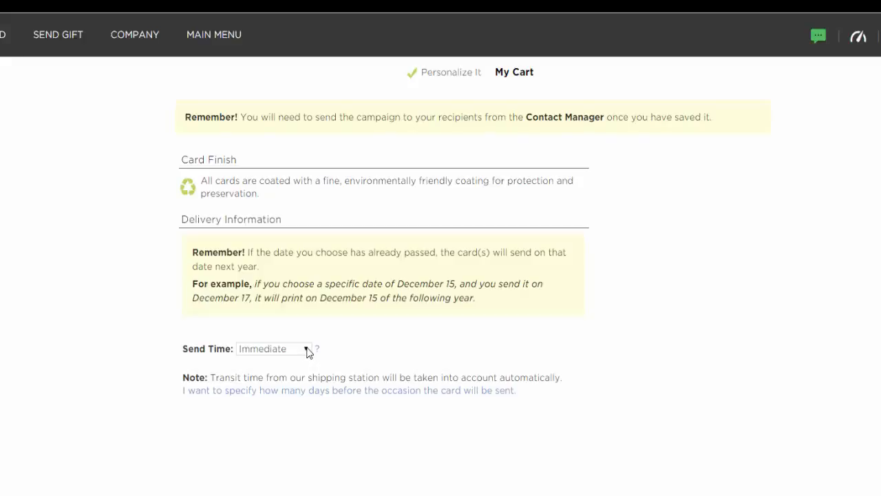
{"action": "left_click", "coordinate": [306, 349]}
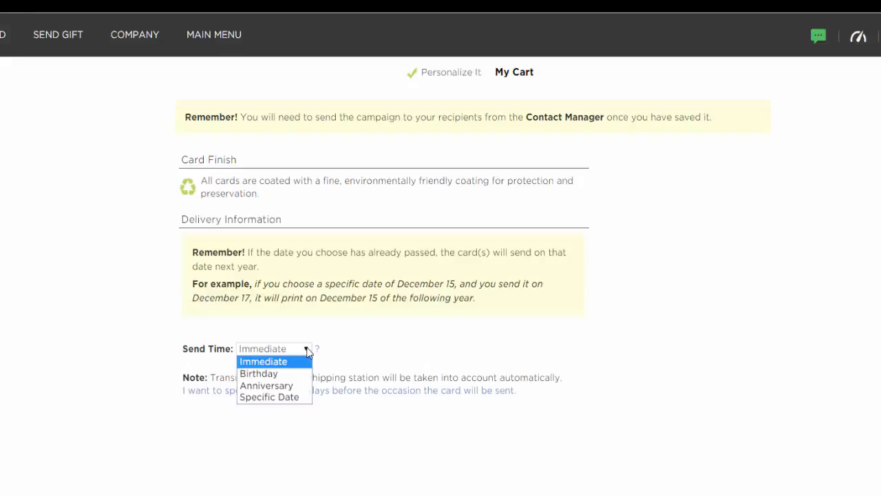
{"action": "left_click", "coordinate": [275, 374]}
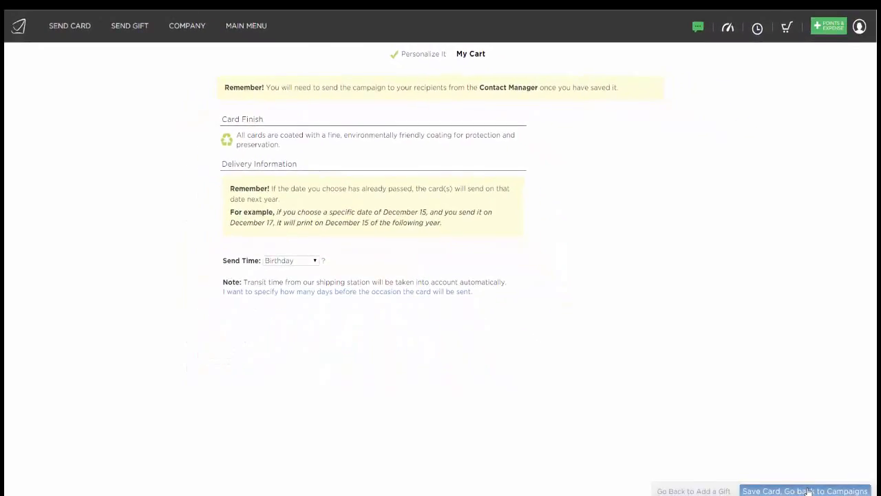
{"action": "left_click", "coordinate": [808, 490]}
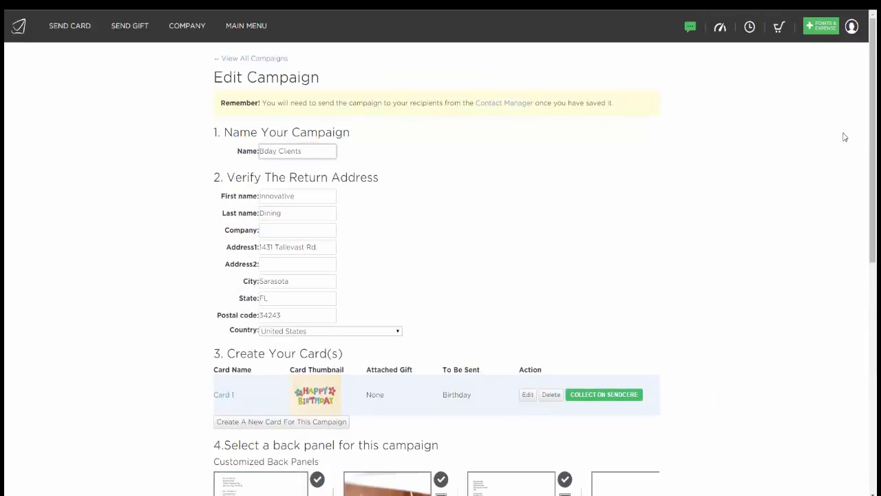
Review the campaign's card entry and check which campaign back panel is selected.
{"action": "left_click_drag", "start_coordinate": [874, 123], "coordinate": [874, 190]}
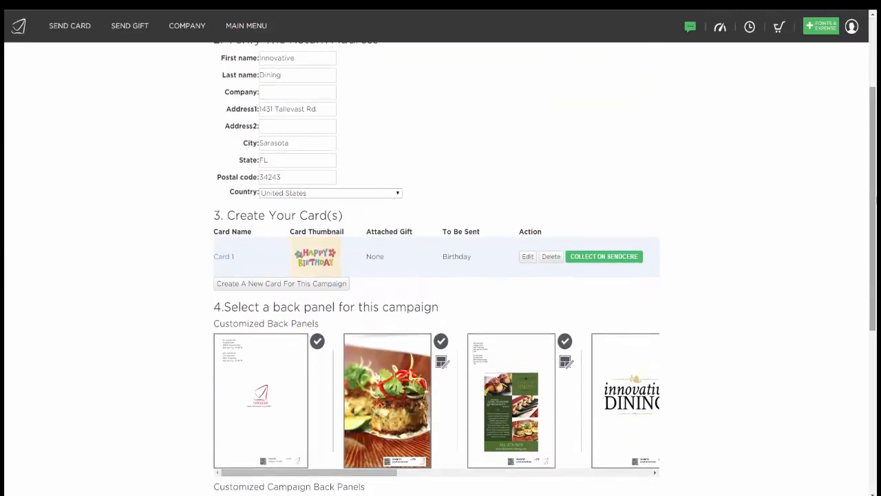
{"action": "left_click_drag", "start_coordinate": [874, 199], "coordinate": [875, 326]}
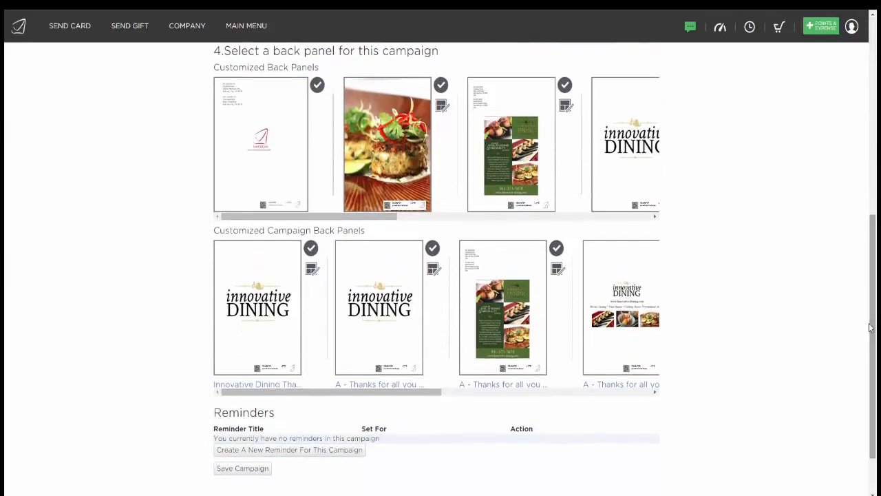
{"action": "left_click_drag", "start_coordinate": [402, 392], "coordinate": [641, 411]}
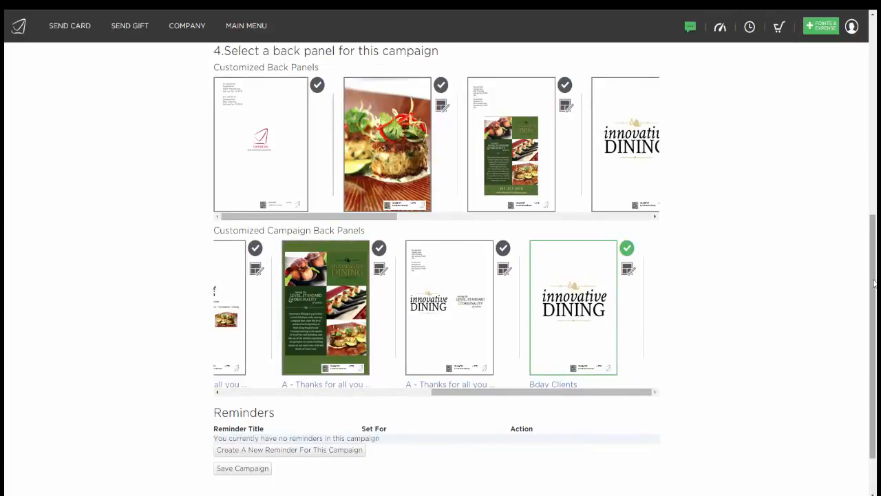
{"action": "left_click_drag", "start_coordinate": [875, 284], "coordinate": [875, 69]}
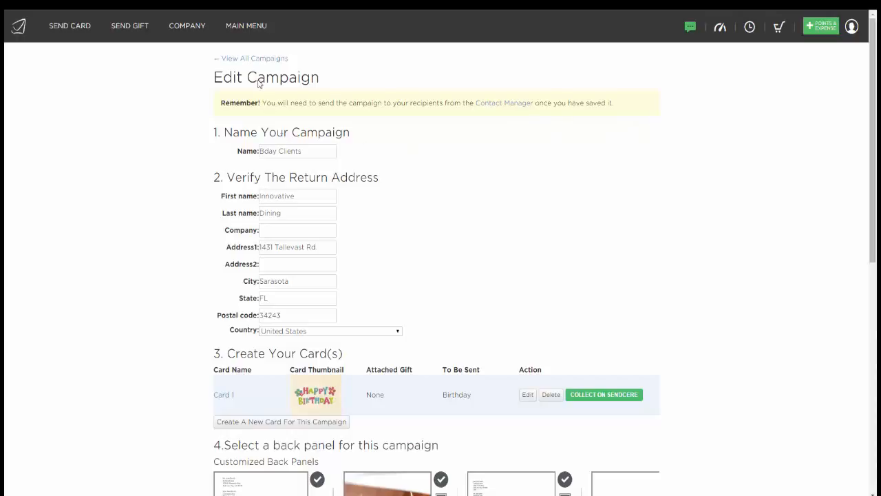
Search the contact manager for contacts with a July birthday.
{"action": "mouse_move", "coordinate": [255, 25]}
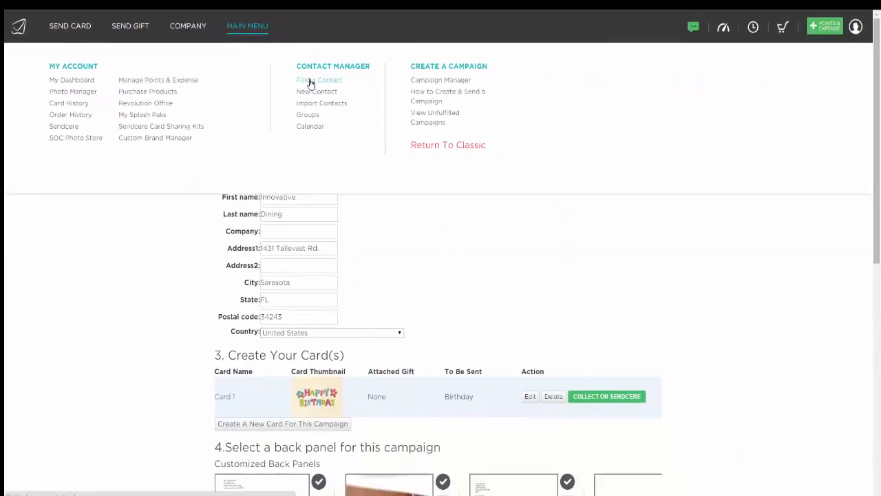
{"action": "left_click", "coordinate": [311, 84]}
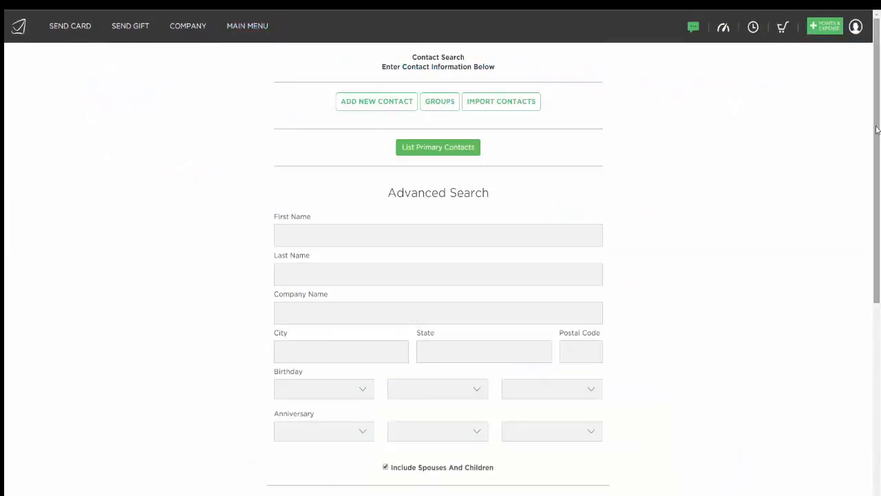
{"action": "left_click_drag", "start_coordinate": [877, 129], "coordinate": [876, 204]}
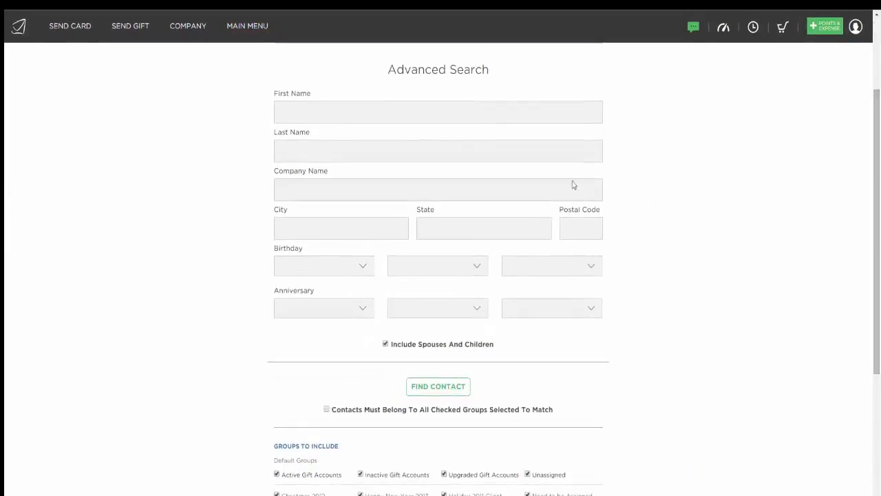
{"action": "left_click", "coordinate": [362, 267]}
{"action": "left_click_drag", "start_coordinate": [371, 297], "coordinate": [371, 345]}
{"action": "left_click", "coordinate": [333, 306]}
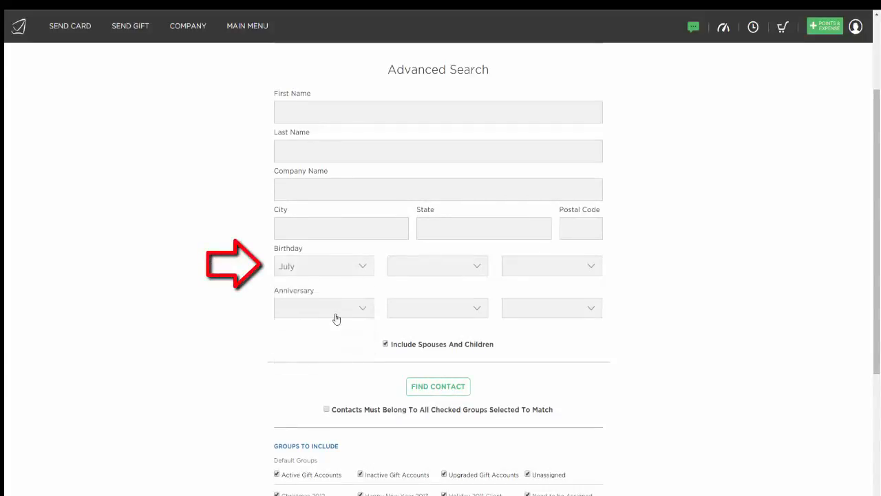
{"action": "left_click", "coordinate": [446, 389]}
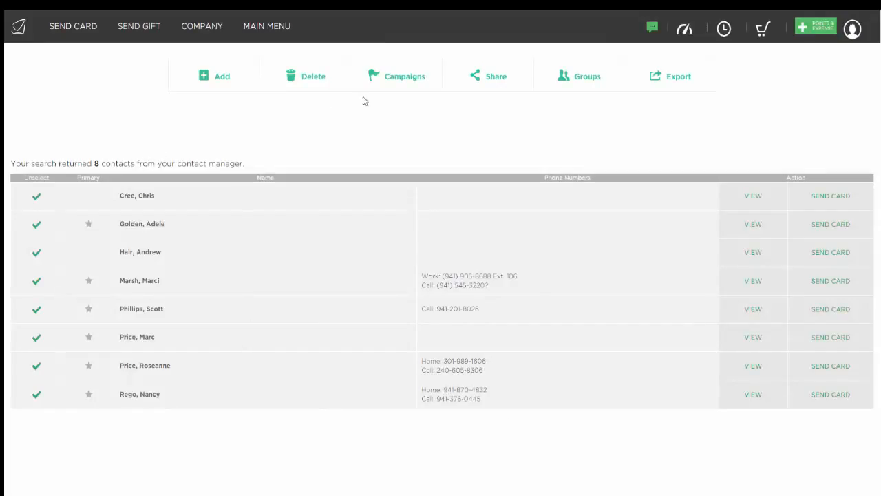
Choose "Bday Clients" as the campaign to send to the selected birthday contacts, and open the list of saved campaigns.
{"action": "left_click", "coordinate": [411, 78]}
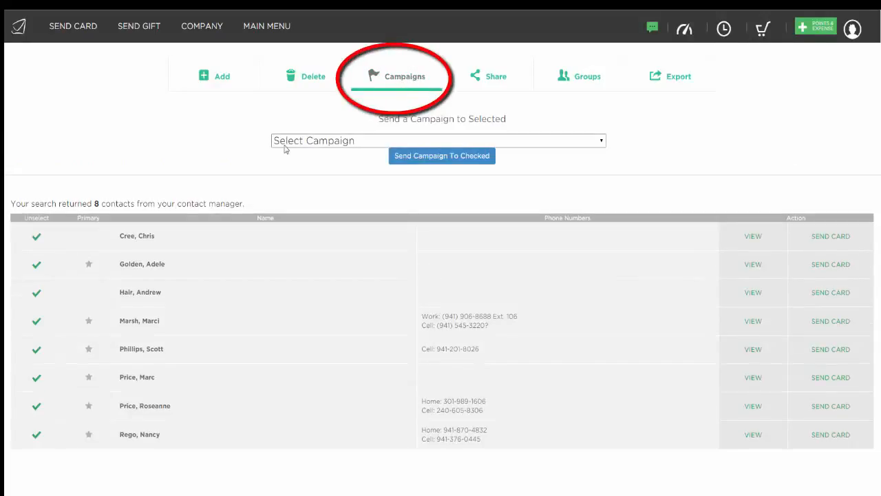
{"action": "left_click", "coordinate": [349, 141]}
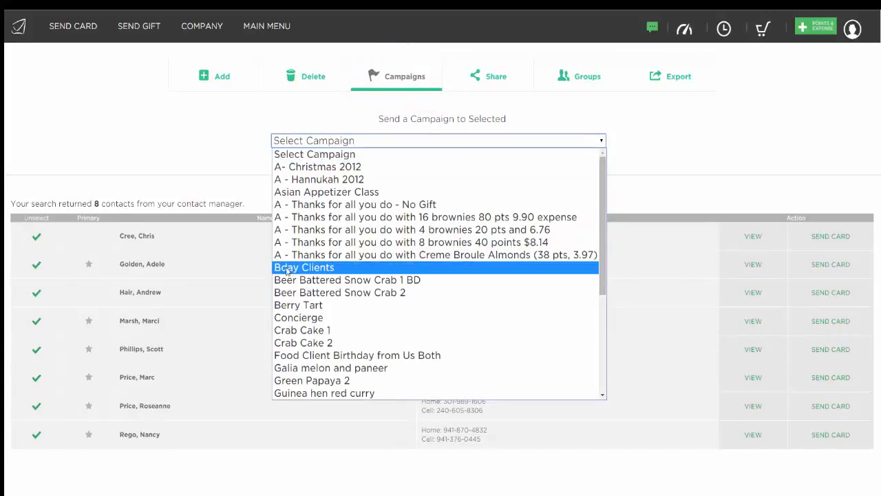
{"action": "left_click", "coordinate": [317, 271]}
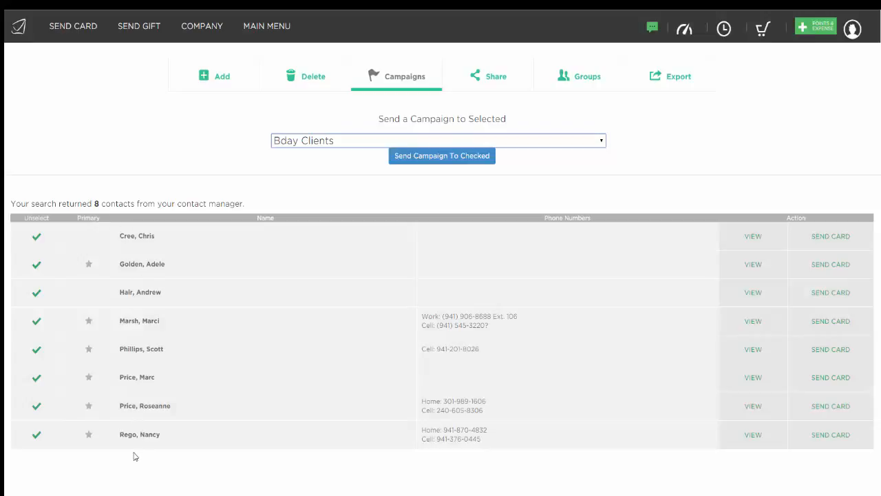
{"action": "mouse_move", "coordinate": [274, 28]}
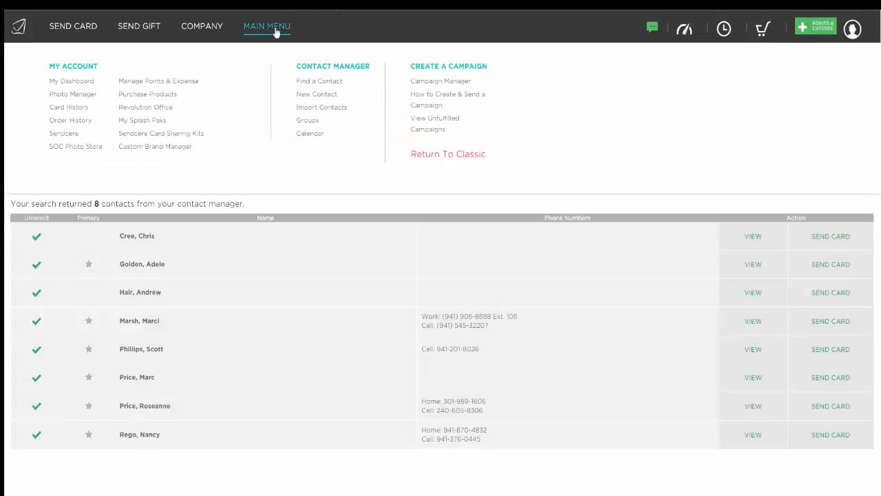
{"action": "left_click", "coordinate": [431, 82]}
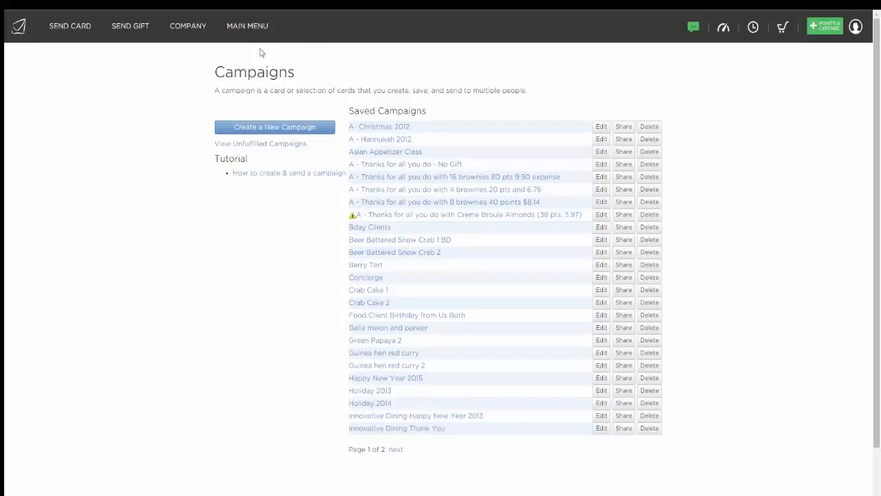
Search the contact manager by the contact's first name and open the primary contact that has a home phone number.
{"action": "mouse_move", "coordinate": [259, 35]}
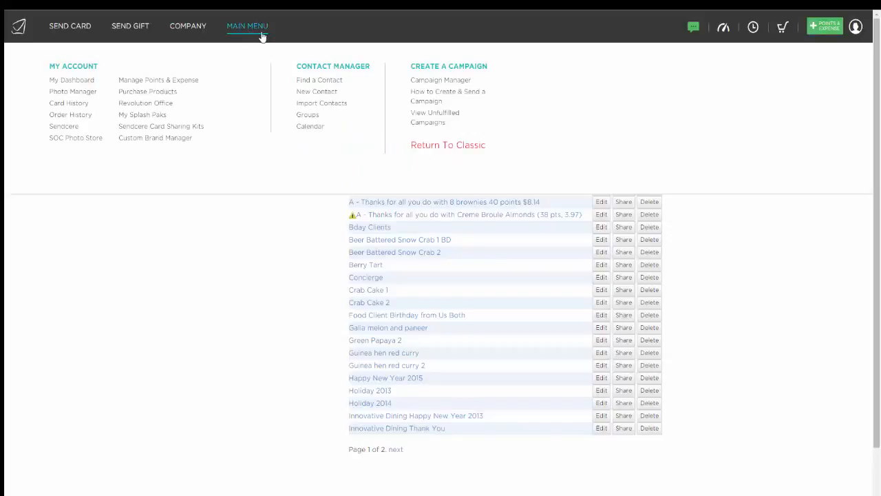
{"action": "left_click", "coordinate": [305, 83]}
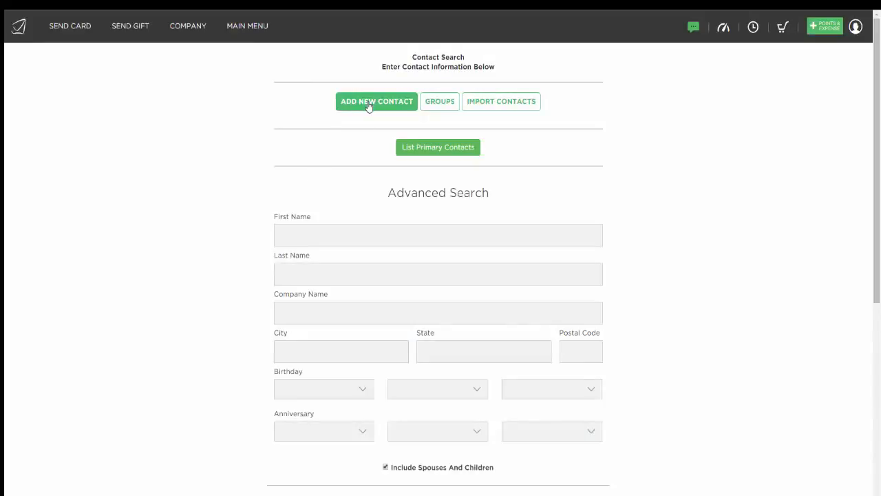
{"action": "left_click", "coordinate": [339, 234]}
{"action": "type", "text": "Jules"}
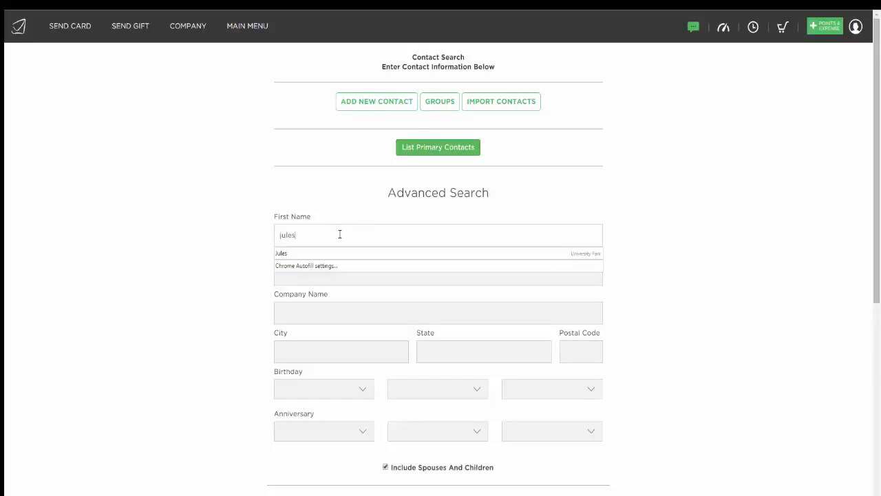
{"action": "key", "text": "Return"}
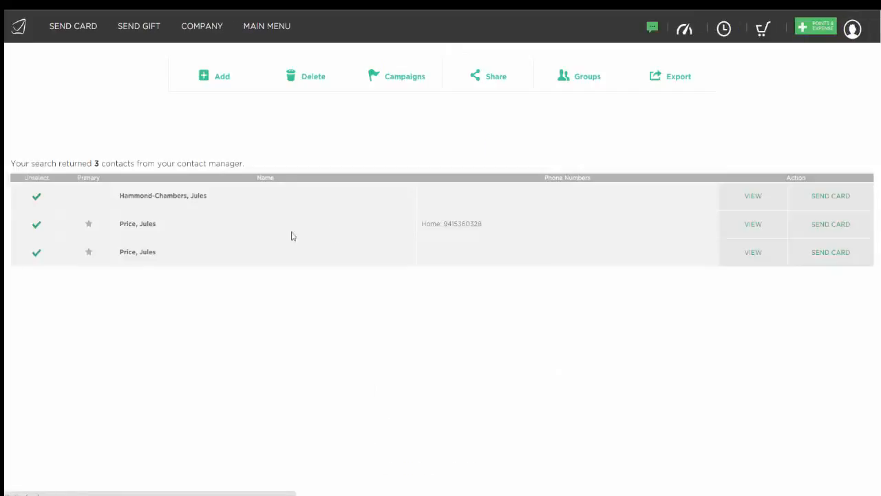
{"action": "left_click", "coordinate": [757, 229]}
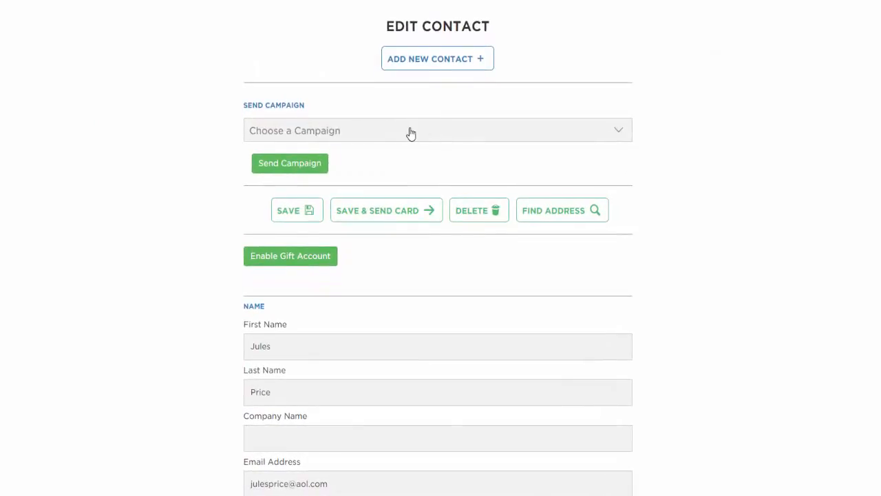
Check the points and postage for sending "A - Thanks for all you do - No Gift" to this contact, and close the confirmation without sending.
{"action": "left_click", "coordinate": [410, 132]}
{"action": "left_click", "coordinate": [370, 225]}
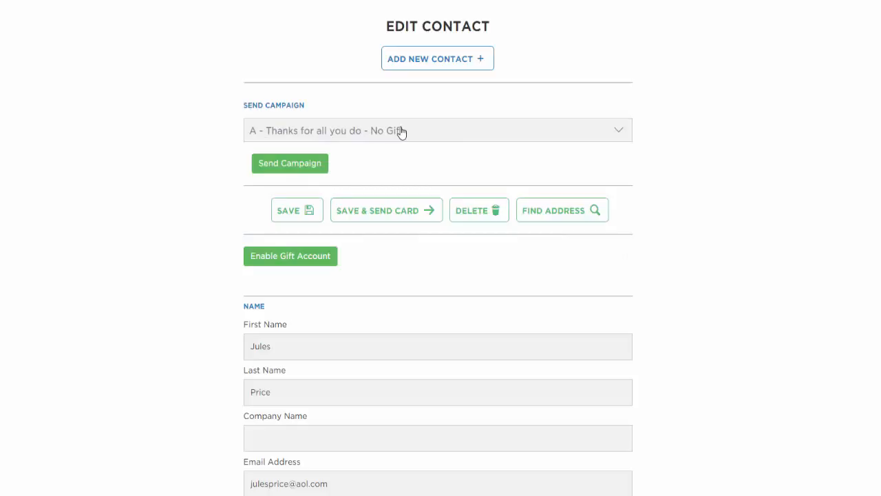
{"action": "left_click", "coordinate": [297, 170]}
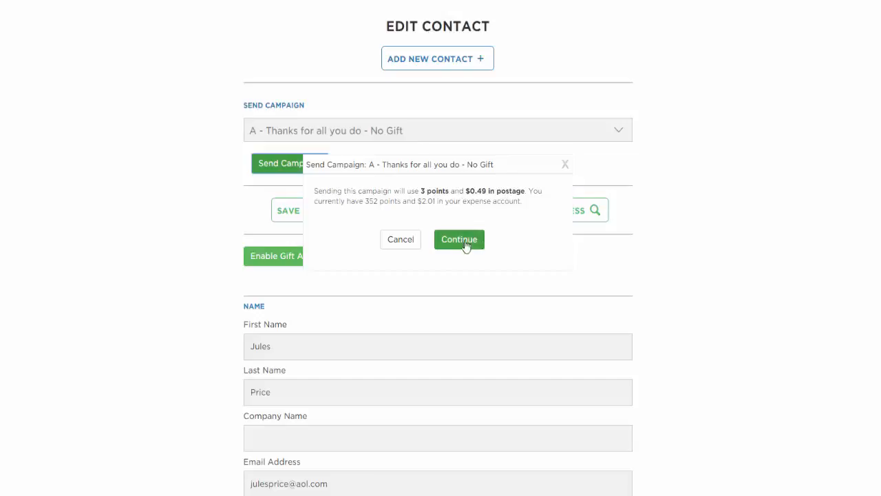
{"action": "left_click", "coordinate": [565, 166]}
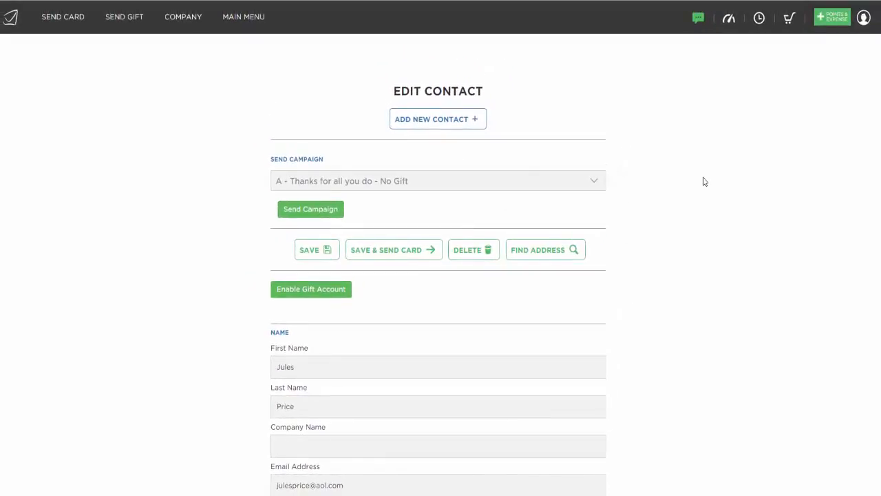
Open the saved campaign "A - Thanks for all you do - No Gift" and start another card in it named "Card 2".
{"action": "mouse_move", "coordinate": [244, 17]}
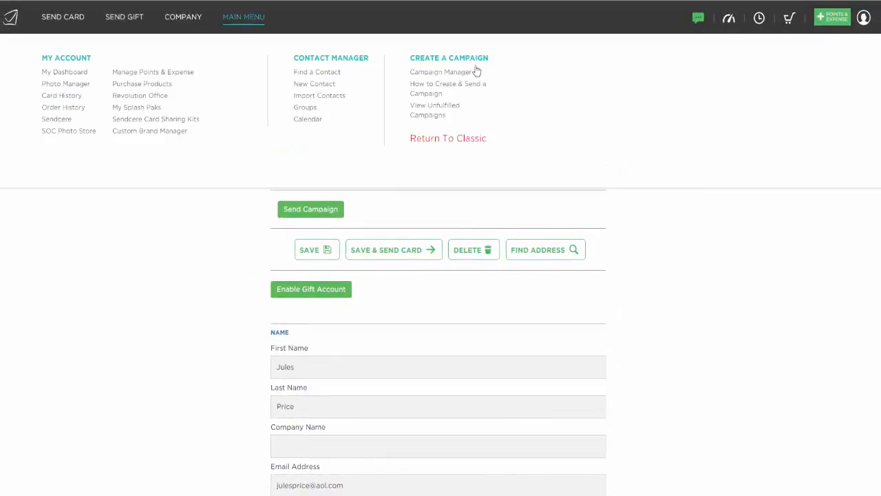
{"action": "left_click", "coordinate": [429, 74]}
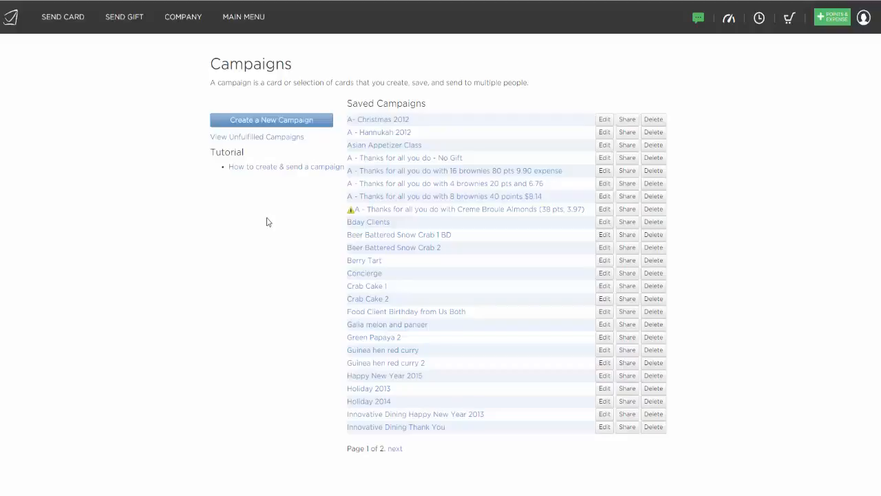
{"action": "left_click", "coordinate": [410, 162]}
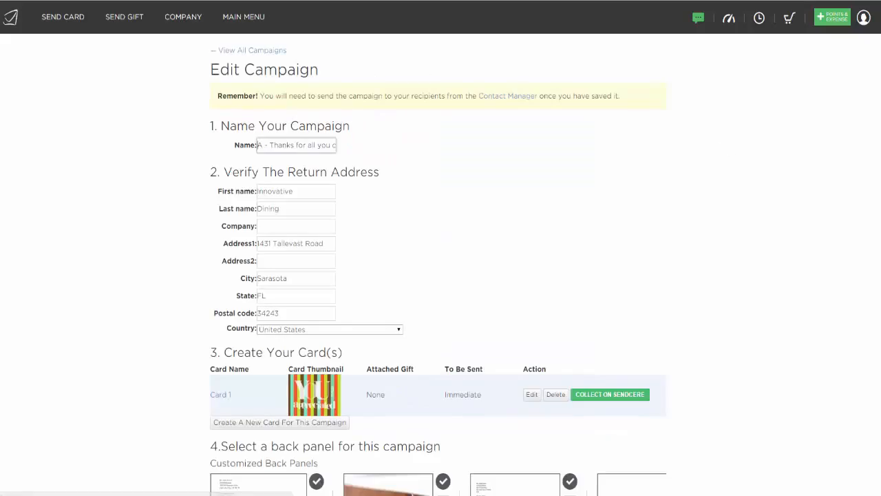
{"action": "scroll", "coordinate": [438, 276], "scroll_direction": "down", "scroll_amount": 5}
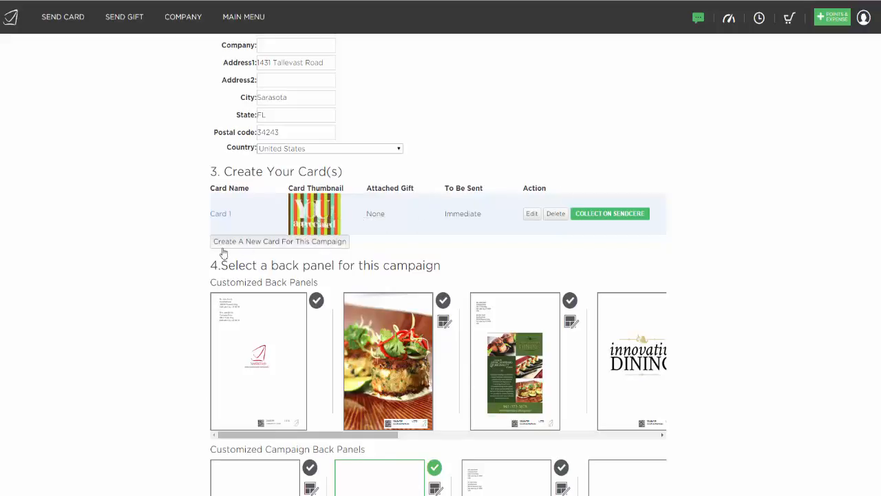
{"action": "left_click", "coordinate": [264, 242]}
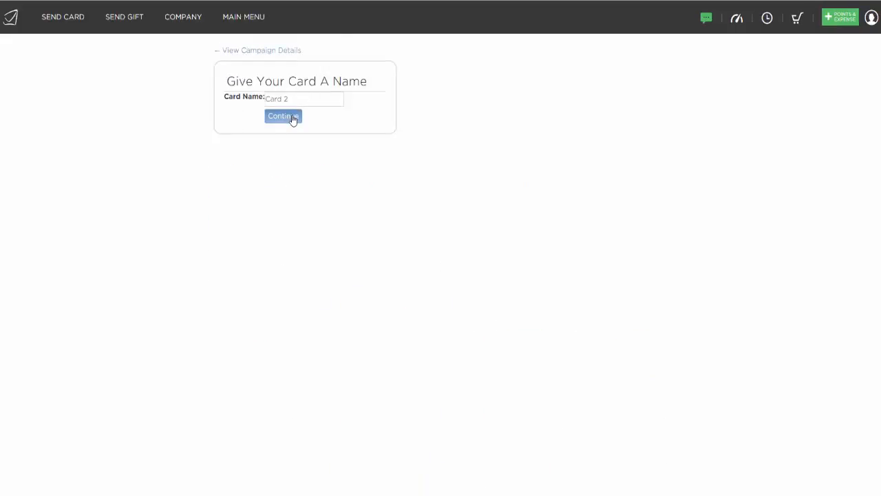
{"action": "left_click", "coordinate": [290, 117]}
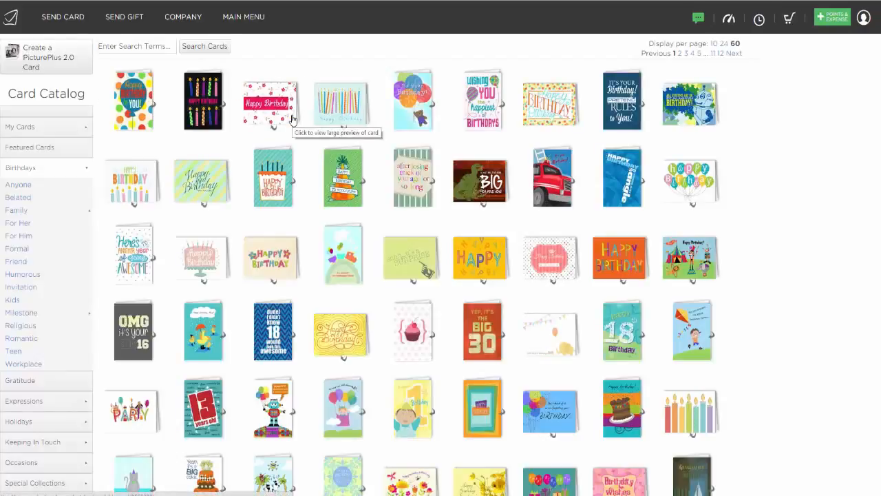
Search the card catalog for "check" and create a 7" x 5" 2 Panel Card from the "Just Checking!" design.
{"action": "left_click", "coordinate": [118, 50]}
{"action": "type", "text": "c"}
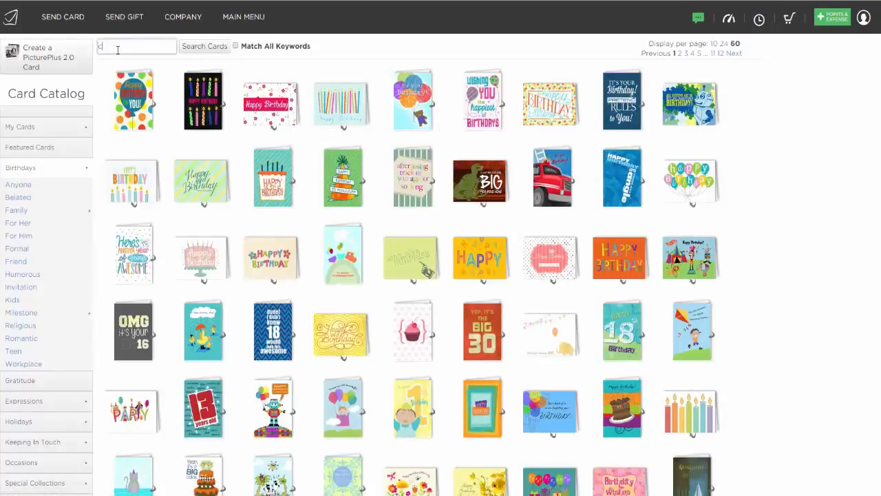
{"action": "type", "text": "heck"}
{"action": "key", "text": "Return"}
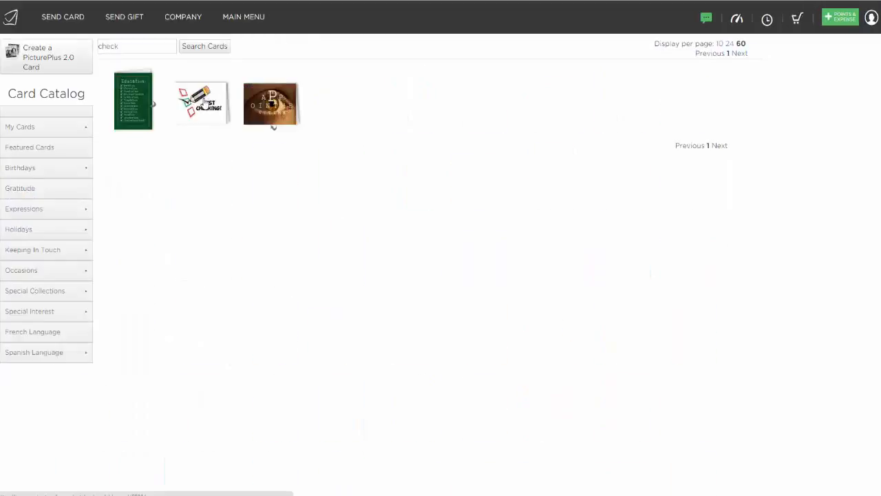
{"action": "left_click", "coordinate": [204, 103]}
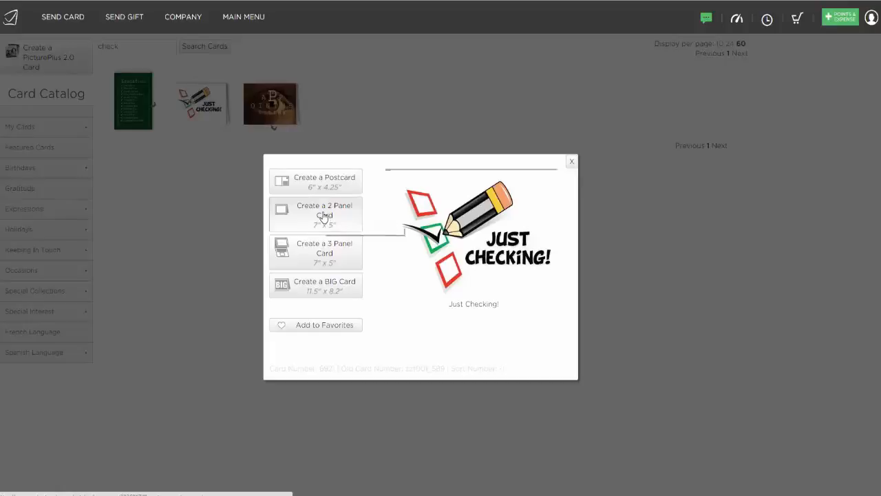
{"action": "left_click", "coordinate": [324, 215]}
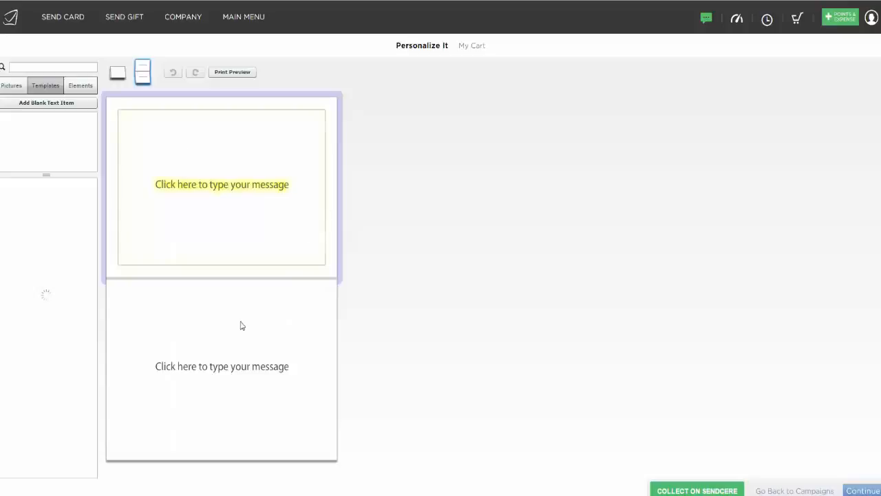
Insert the First Name placeholder followed by a comma and a line break in the card's lower inside panel.
{"action": "left_click", "coordinate": [135, 334]}
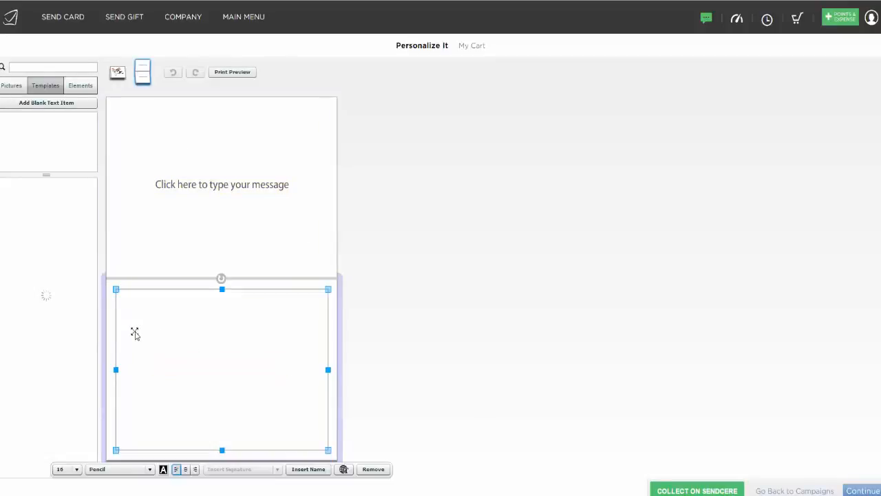
{"action": "left_click", "coordinate": [321, 469]}
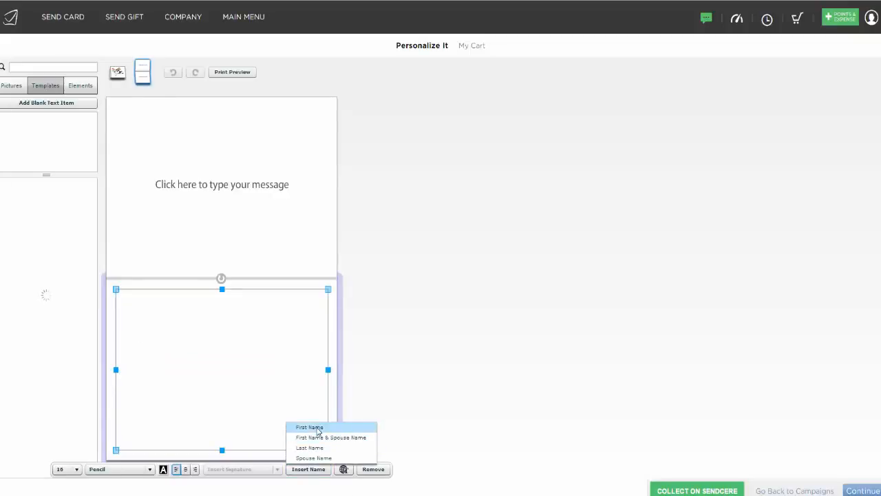
{"action": "left_click", "coordinate": [318, 426]}
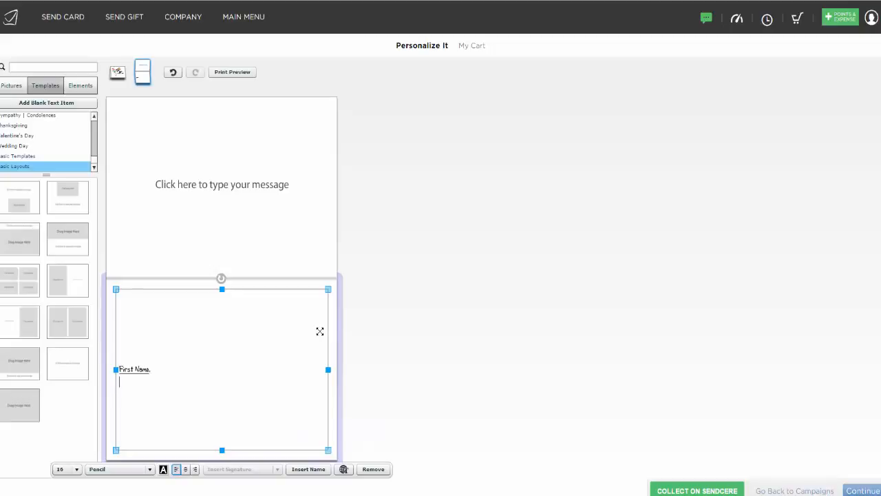
{"action": "key", "text": "Return"}
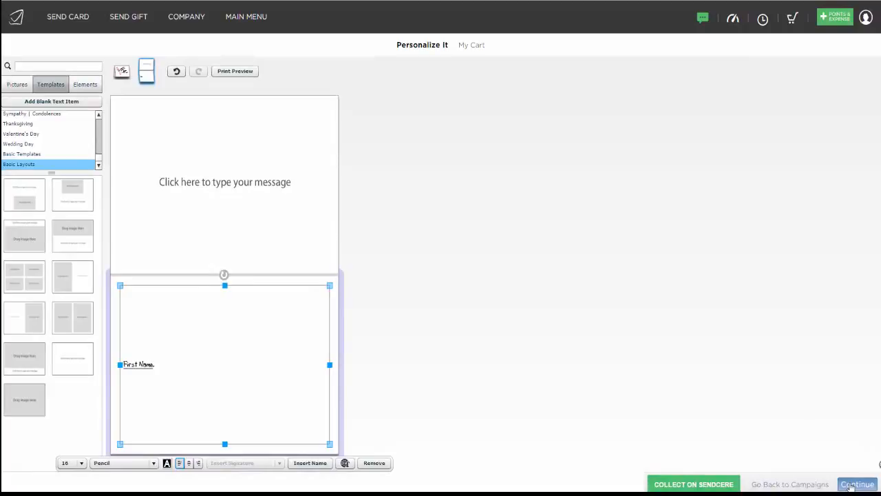
Continue Card 2 without a gift, set its send time to 3 Months After Immediate, and save it to the campaign.
{"action": "left_click", "coordinate": [854, 485]}
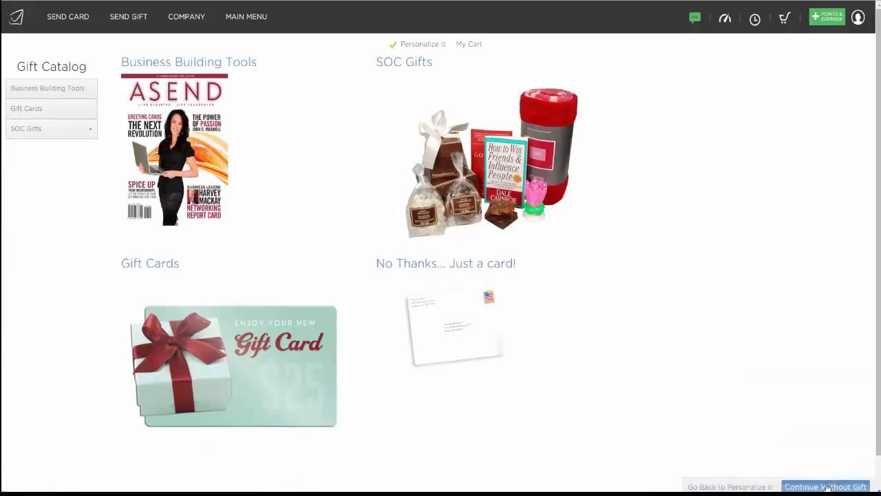
{"action": "left_click", "coordinate": [838, 486]}
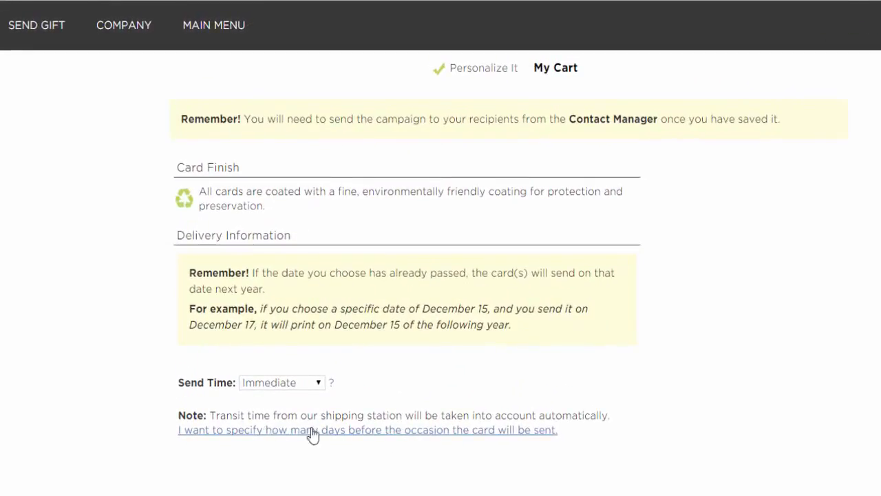
{"action": "left_click", "coordinate": [481, 431]}
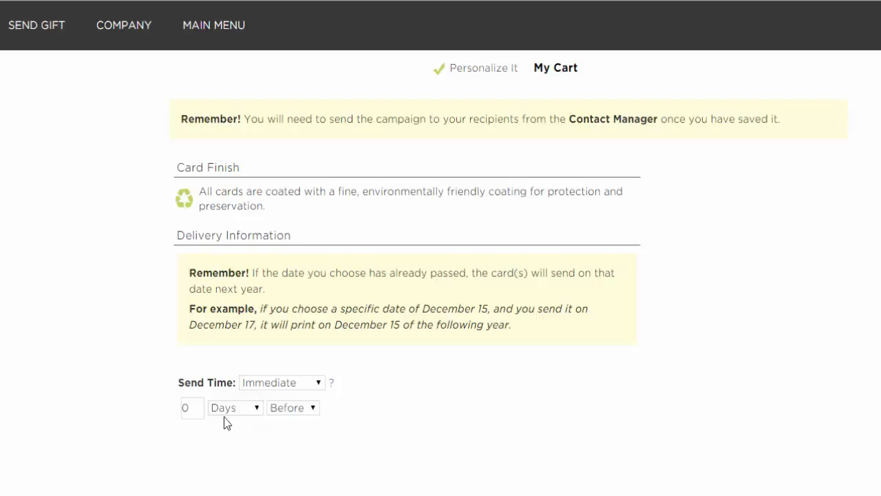
{"action": "left_click_drag", "start_coordinate": [194, 407], "coordinate": [152, 407]}
{"action": "type", "text": "3"}
{"action": "left_click", "coordinate": [233, 408]}
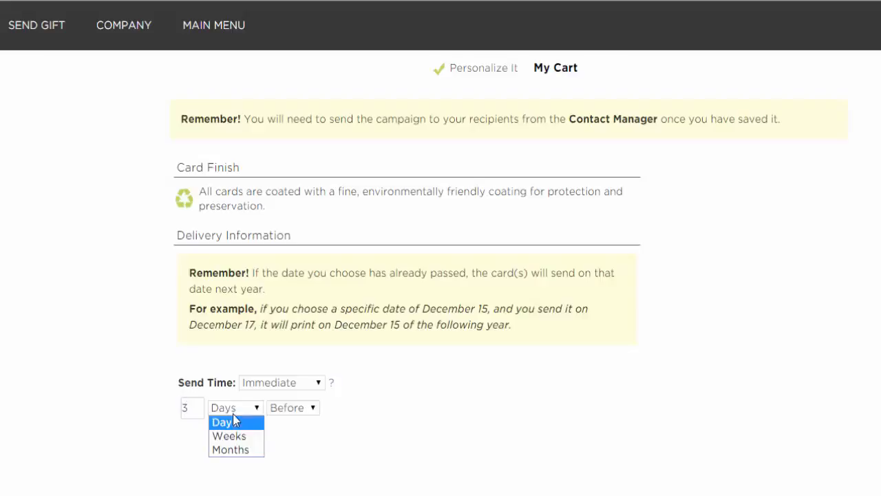
{"action": "left_click", "coordinate": [237, 457]}
{"action": "left_click", "coordinate": [297, 410]}
{"action": "left_click", "coordinate": [294, 435]}
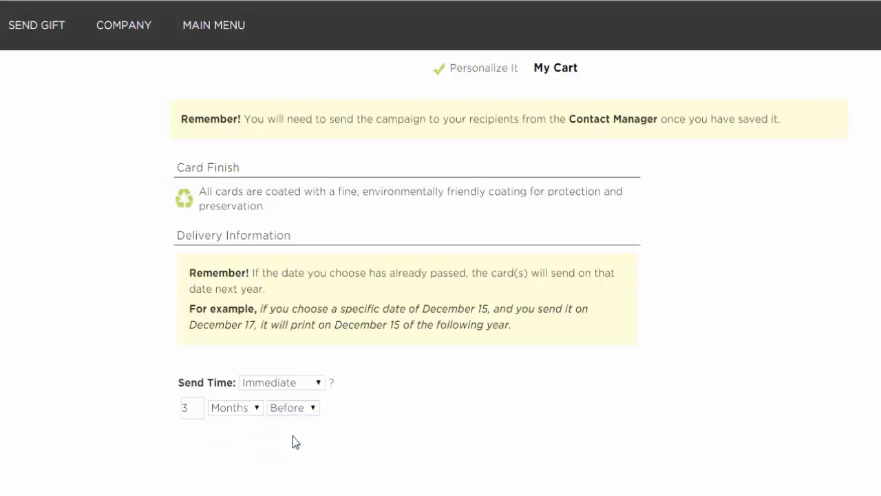
{"action": "left_click", "coordinate": [255, 411]}
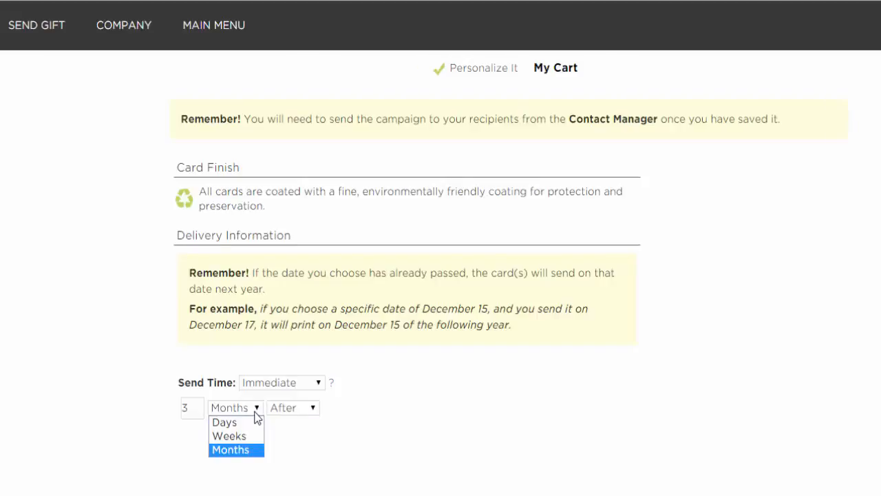
{"action": "left_click", "coordinate": [255, 413]}
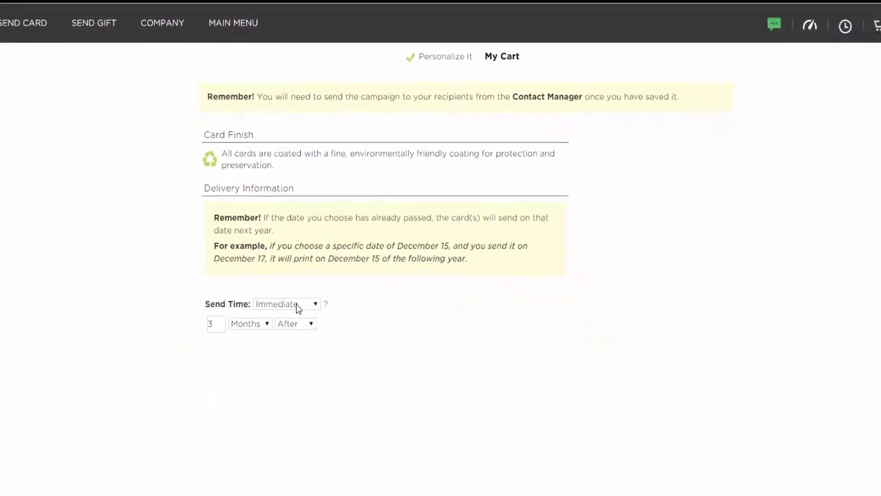
{"action": "left_click", "coordinate": [831, 491]}
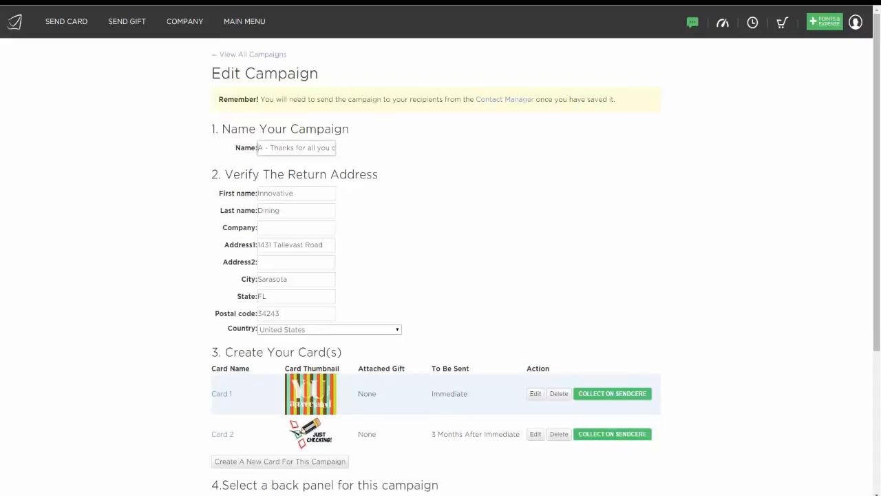
{"action": "scroll", "coordinate": [811, 116], "scroll_direction": "down", "scroll_amount": 1}
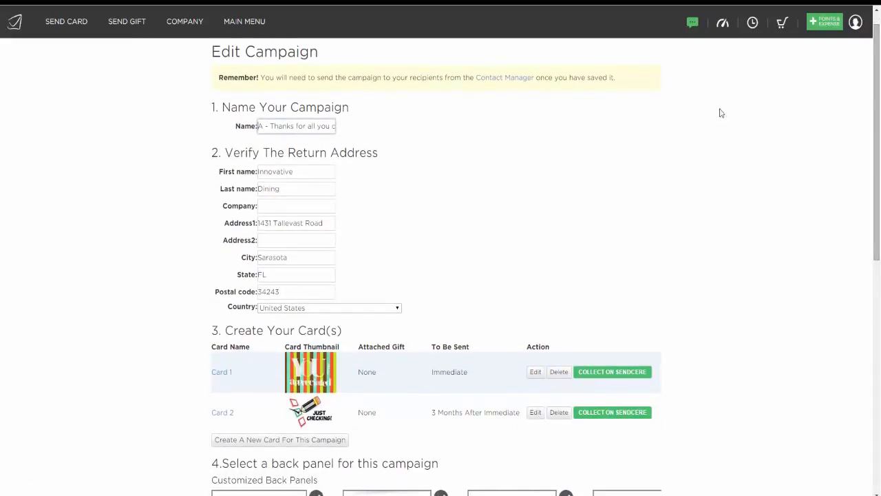
{"action": "left_click_drag", "start_coordinate": [877, 139], "coordinate": [877, 214]}
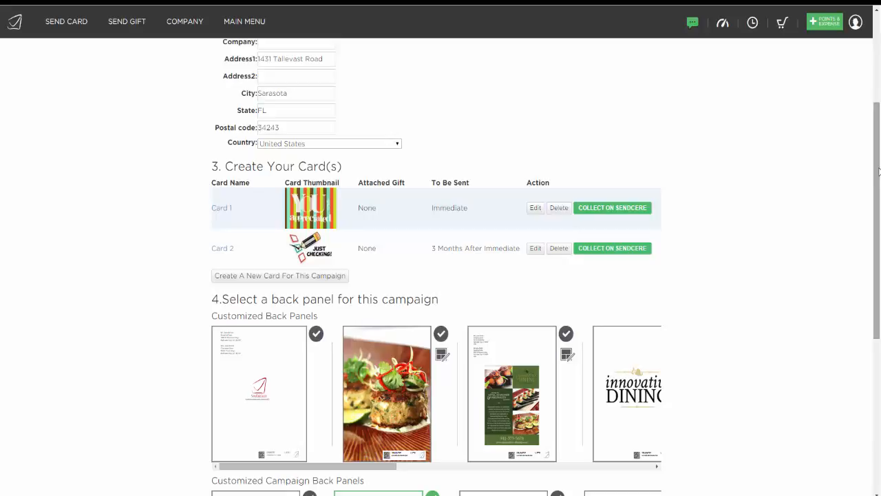
{"action": "left_click_drag", "start_coordinate": [879, 170], "coordinate": [879, 81]}
Search the contact manager by partial first name and open the record of the second matching contact.
{"action": "mouse_move", "coordinate": [253, 26]}
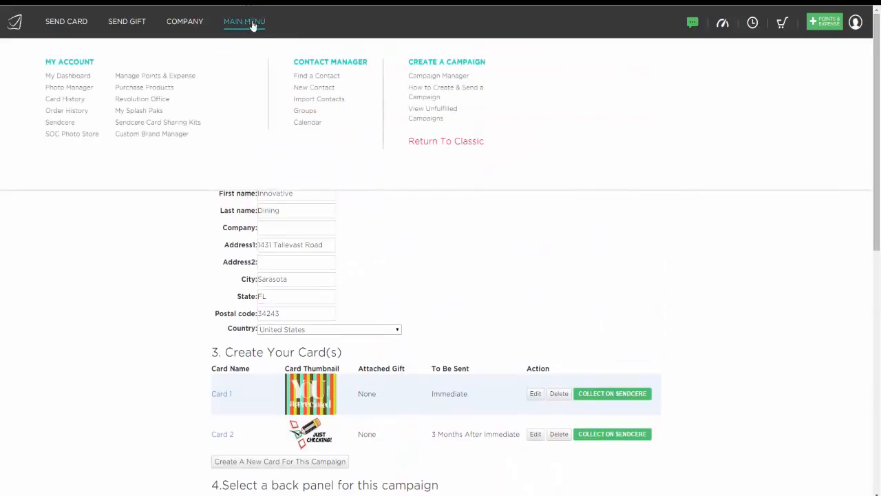
{"action": "left_click", "coordinate": [330, 75]}
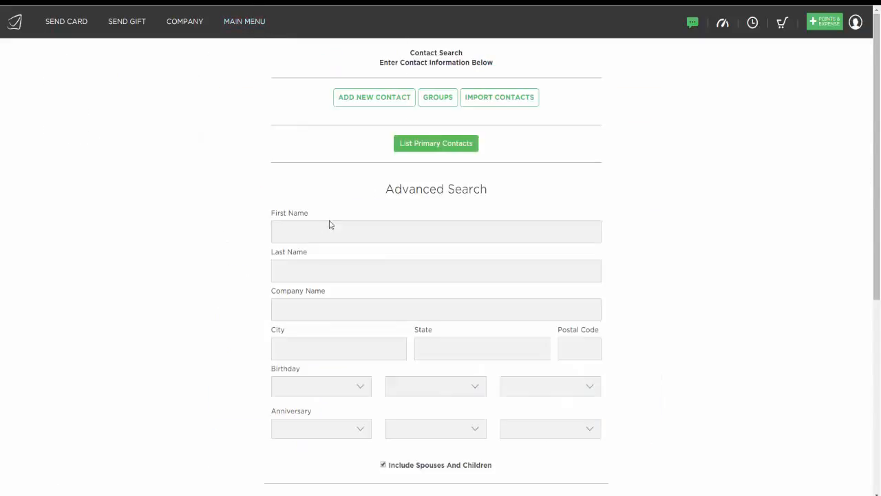
{"action": "left_click", "coordinate": [324, 231]}
{"action": "type", "text": "ju"}
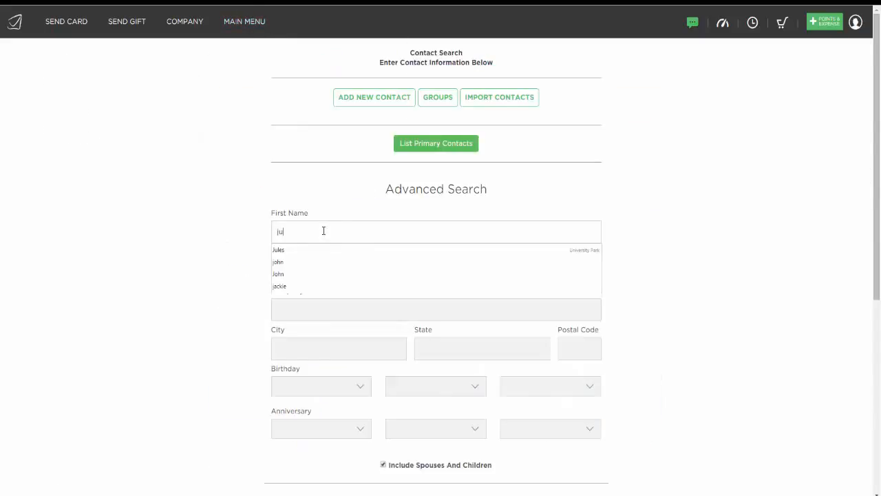
{"action": "key", "text": "Return"}
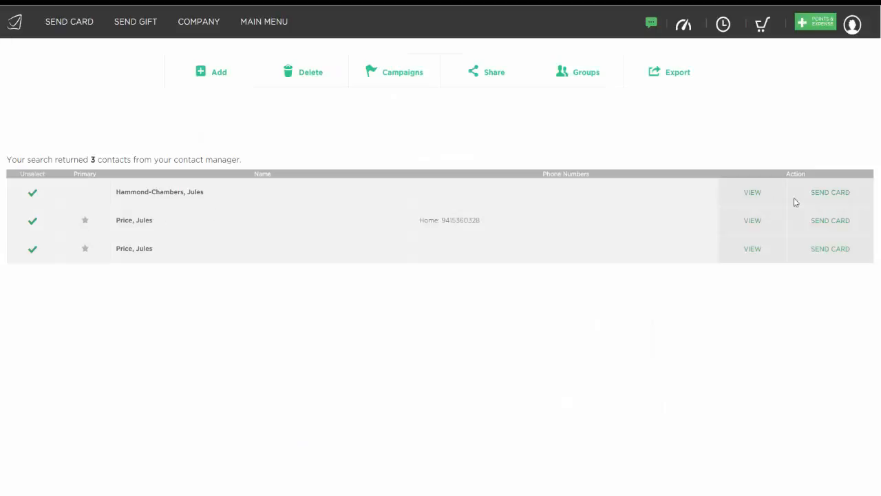
{"action": "left_click", "coordinate": [752, 223]}
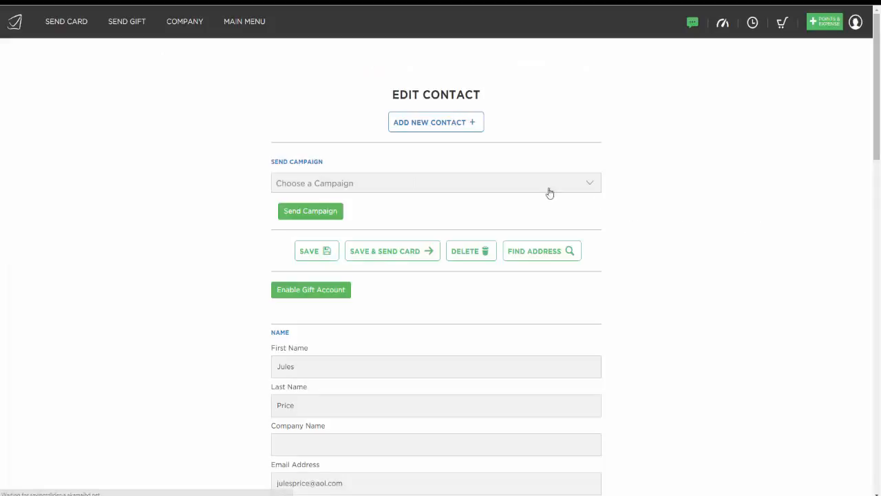
Check the points and postage for sending this contact the two-card "A - Thanks for all you do - No Gift" campaign, and close the confirmation without sending.
{"action": "left_click", "coordinate": [539, 188]}
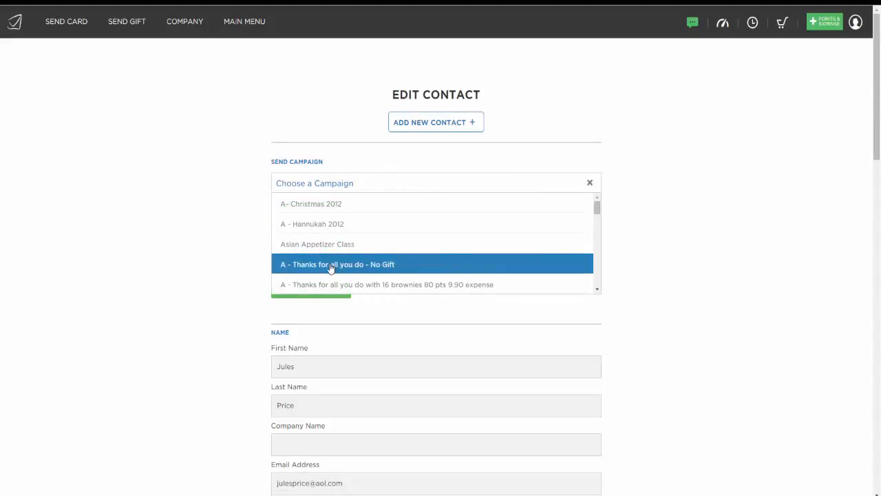
{"action": "left_click", "coordinate": [366, 268]}
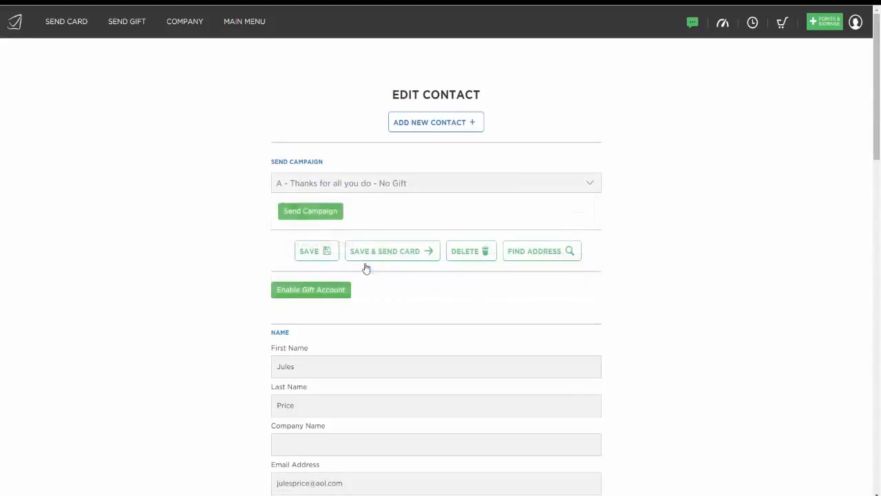
{"action": "left_click", "coordinate": [321, 215]}
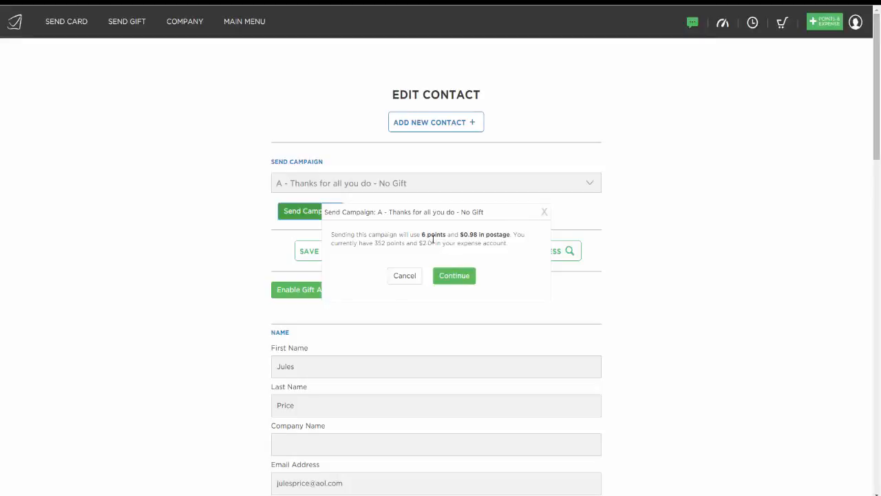
{"action": "left_click", "coordinate": [544, 214]}
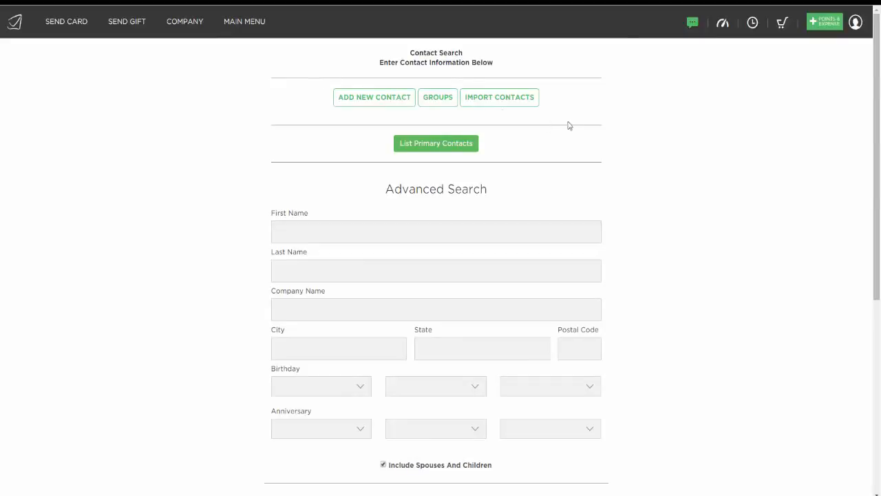
Clear the group selection and find only the contacts belonging to the "Happy New Year 2015" group.
{"action": "scroll", "coordinate": [398, 341], "scroll_direction": "down", "scroll_amount": 5}
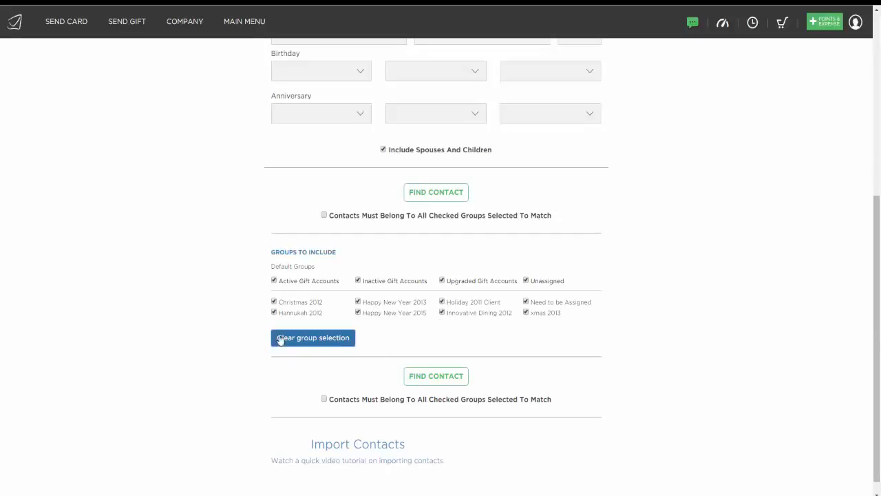
{"action": "left_click", "coordinate": [320, 340]}
{"action": "left_click", "coordinate": [358, 313]}
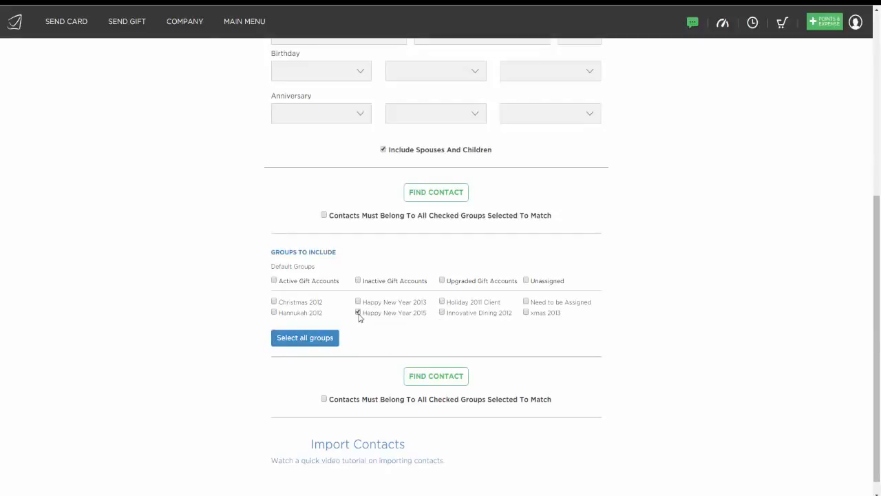
{"action": "left_click", "coordinate": [450, 197]}
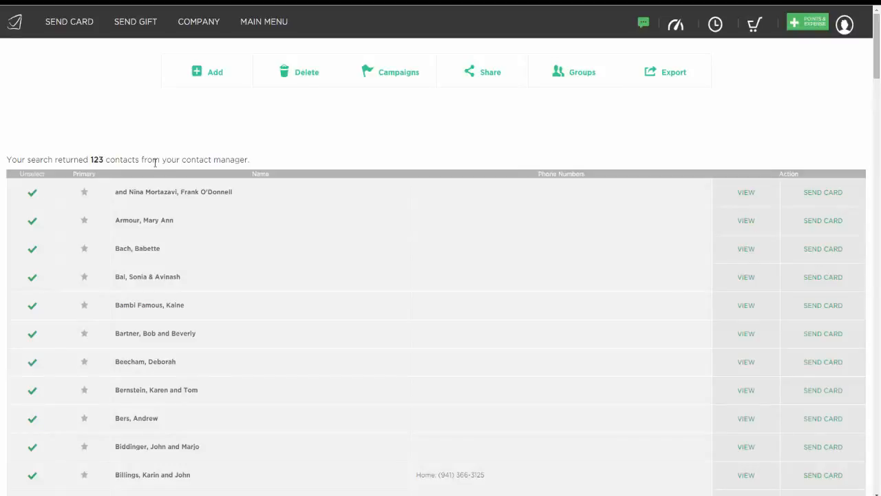
Choose "A - Thanks for all you do - No Gift" as the campaign for the checked contacts in the search results.
{"action": "left_click", "coordinate": [398, 73]}
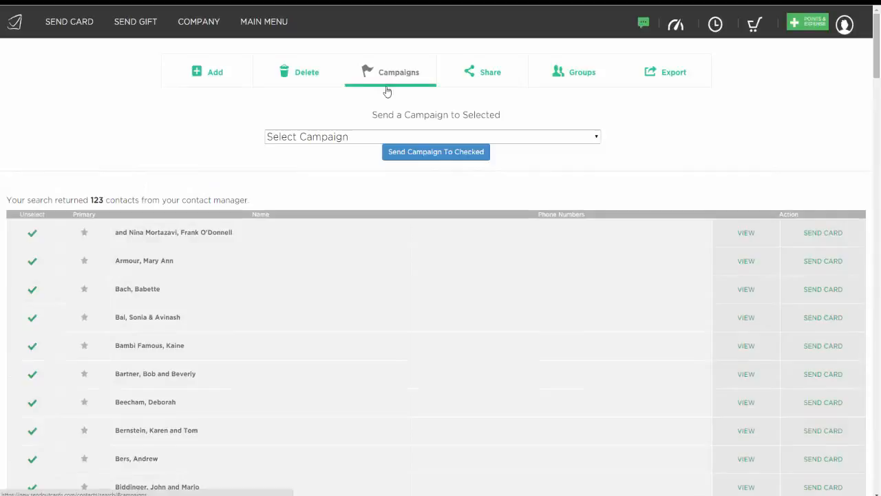
{"action": "left_click", "coordinate": [356, 137]}
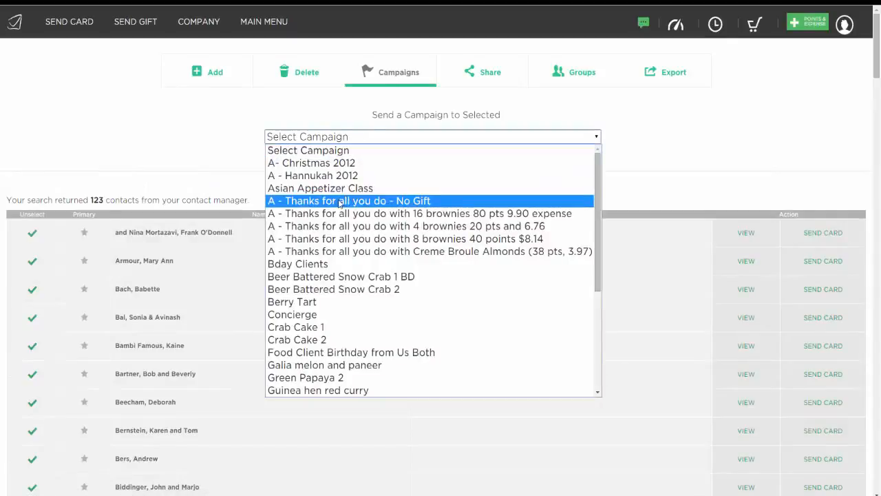
{"action": "left_click", "coordinate": [338, 202]}
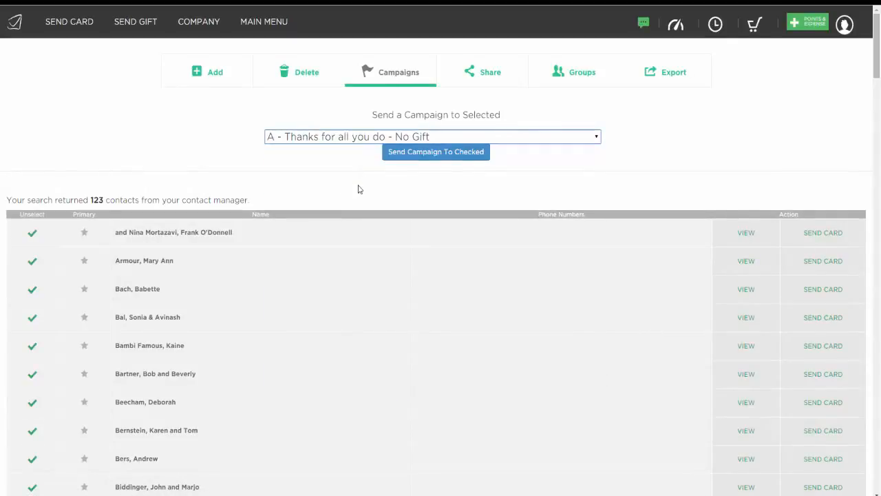